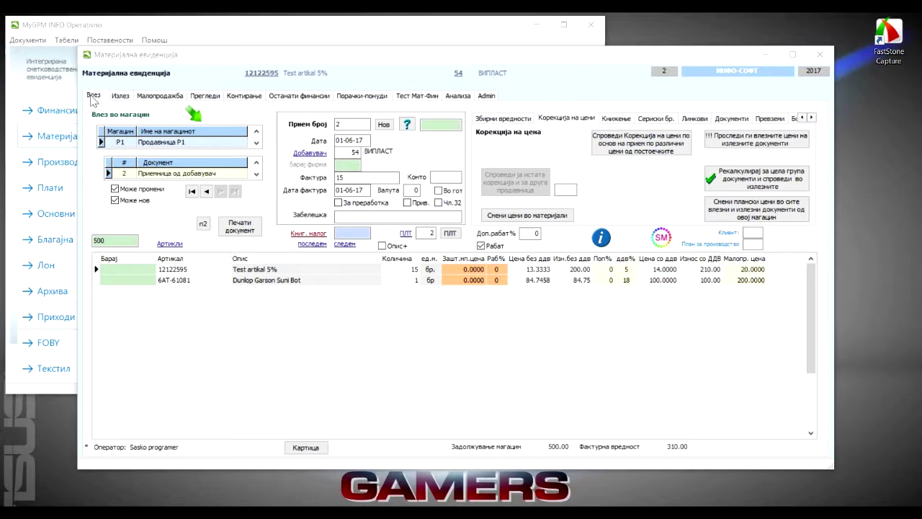
Create a new Нивелација на цена document for store P1 (Продавница P1)
left_click(127, 141)
left_click(126, 137)
left_click(127, 144)
left_click(127, 144)
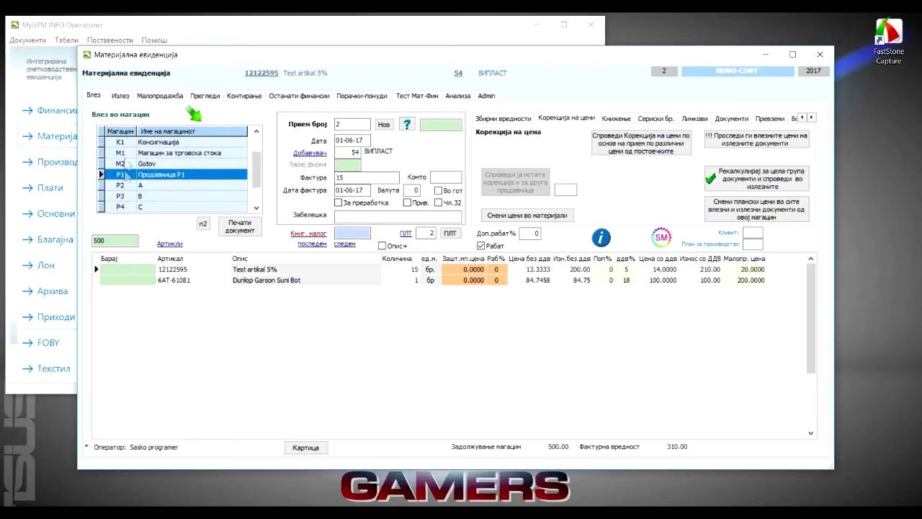
left_click(124, 176)
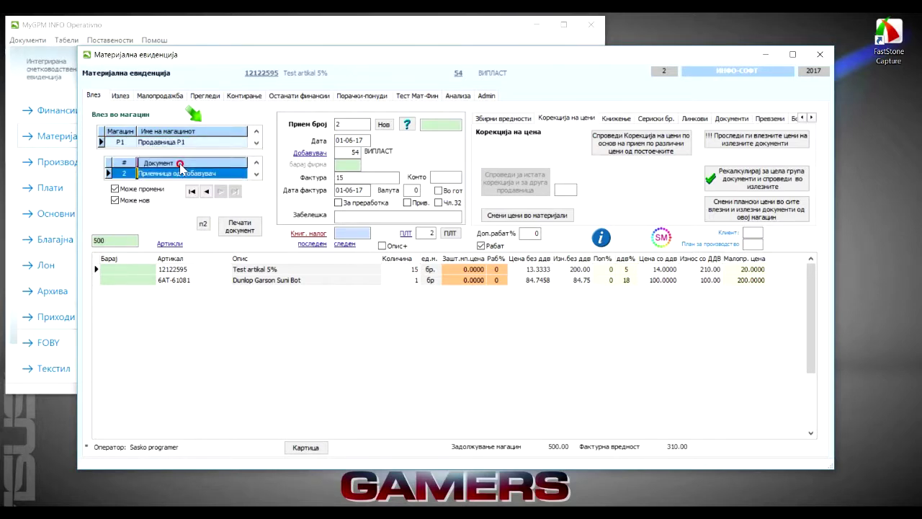
left_click(149, 195)
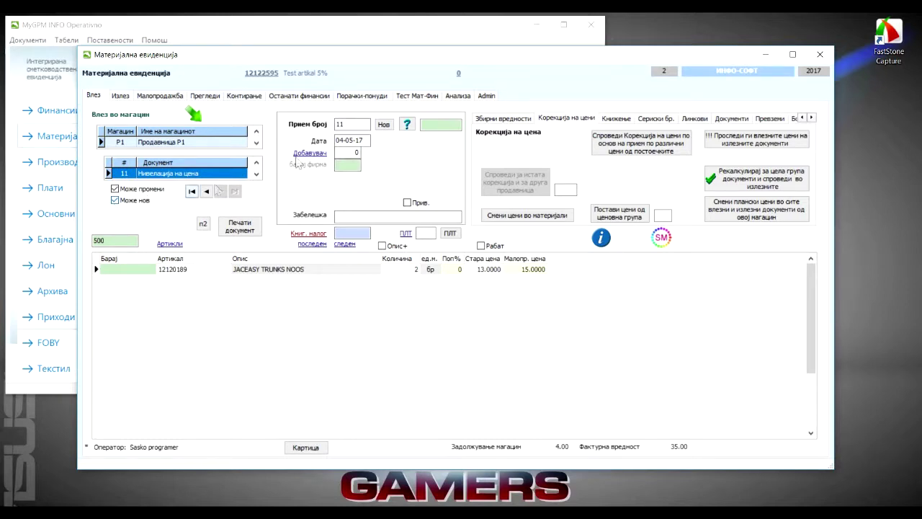
left_click(386, 124)
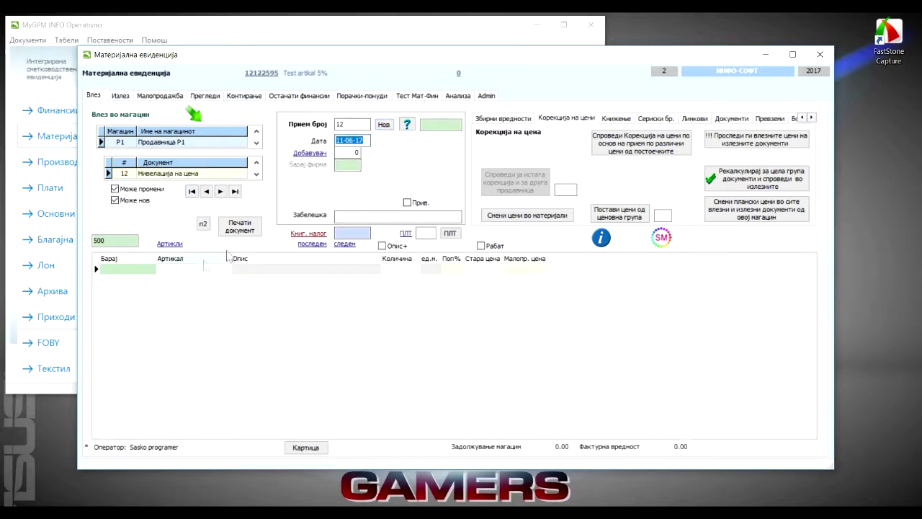
Search for "test 5" in the new document and add the article Test artikal 5% as its first line
left_click(132, 272)
type("test")
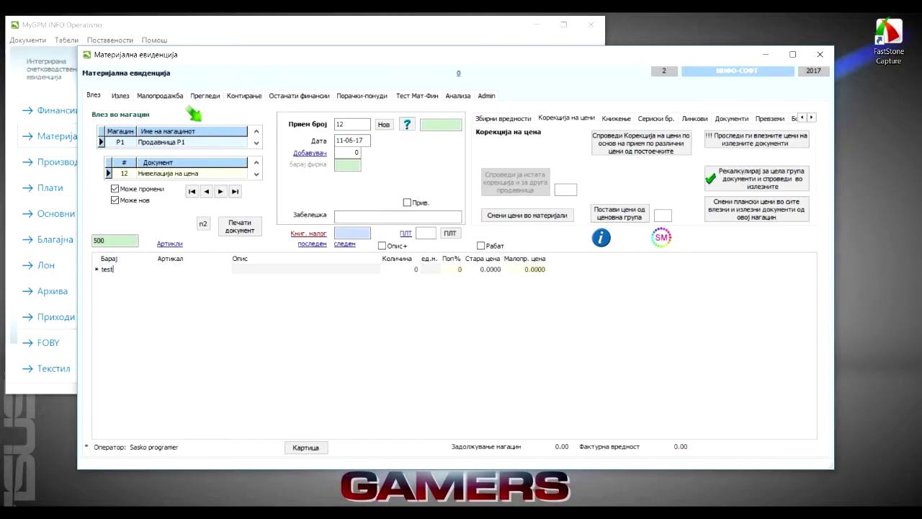
type(" 5")
key("Return")
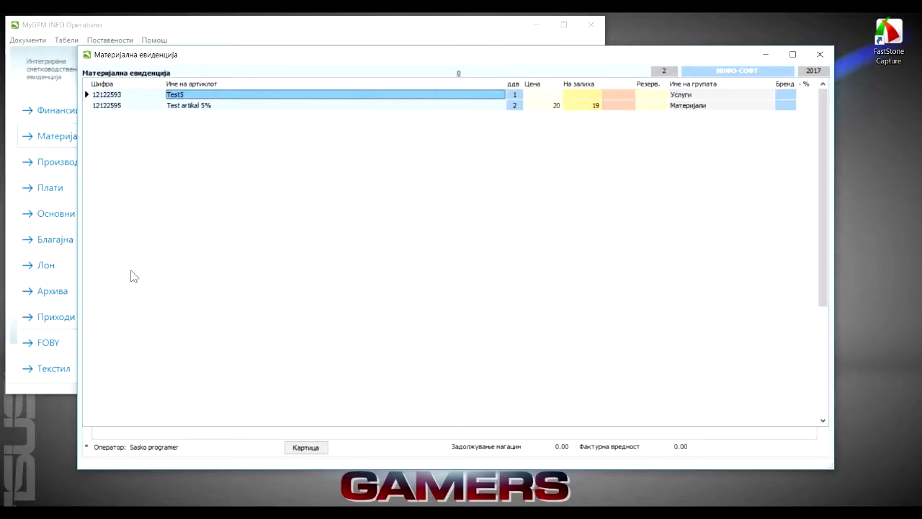
double_click(184, 106)
key("Return")
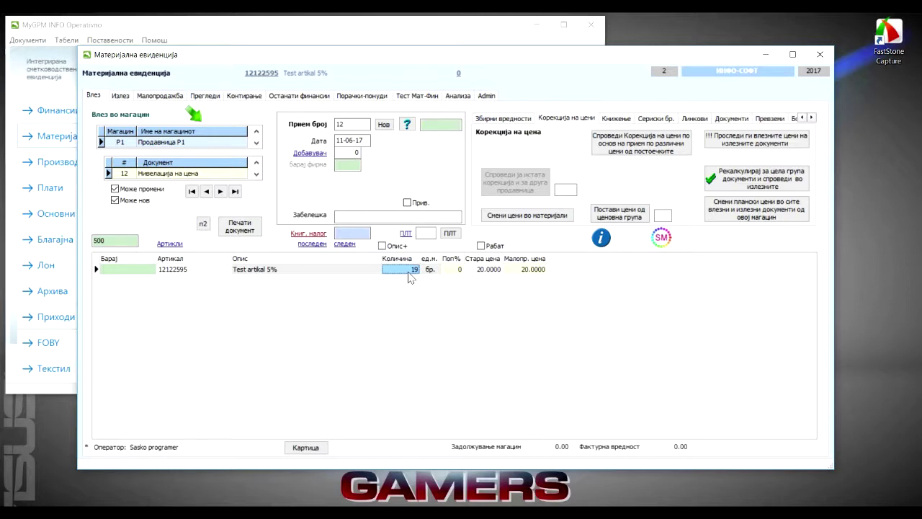
Set the Test artikal 5% line's quantity to 10 and its new retail price to 25
type("1")
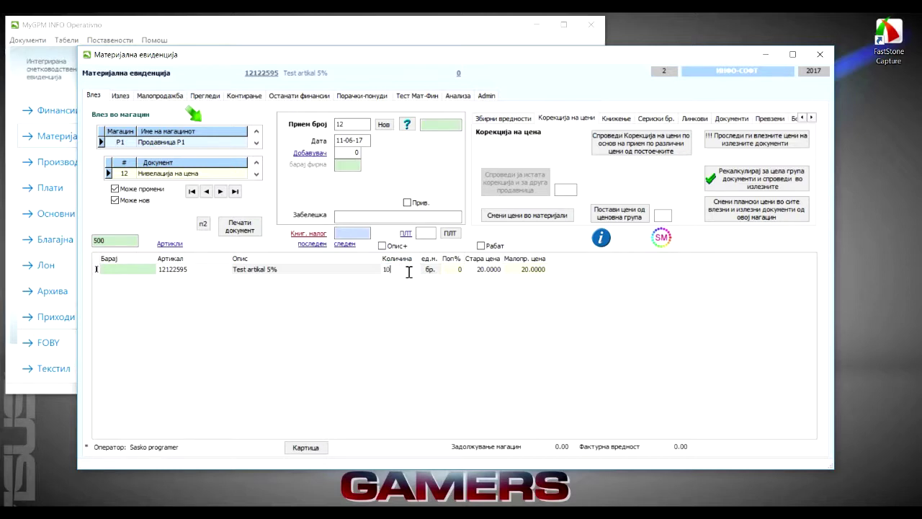
key("Return")
key("Return")
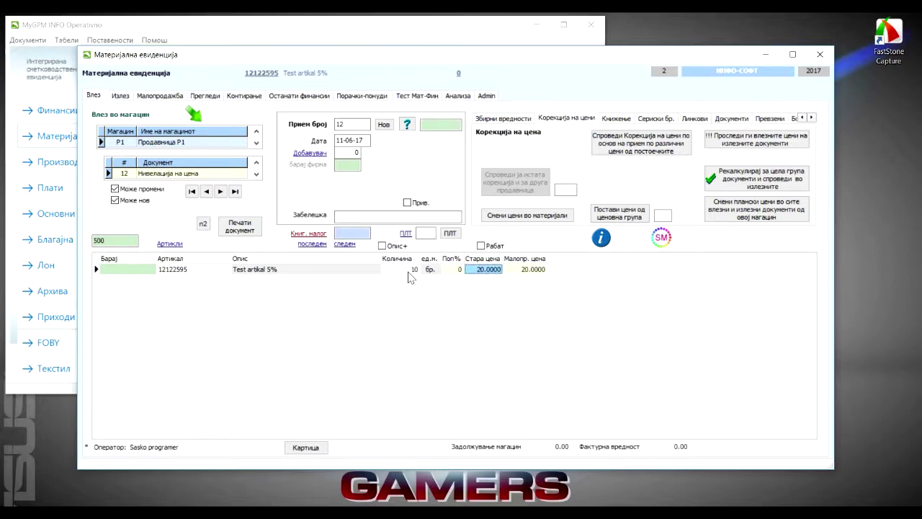
key("Return")
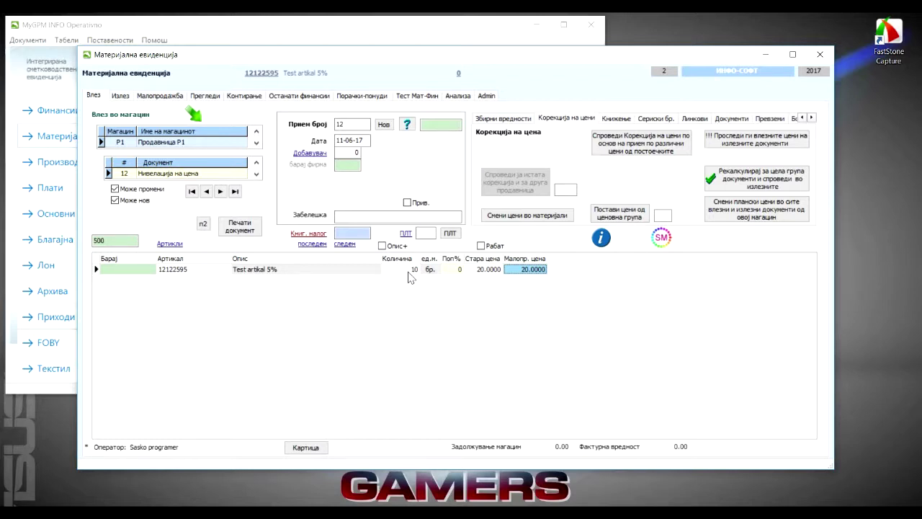
type("2")
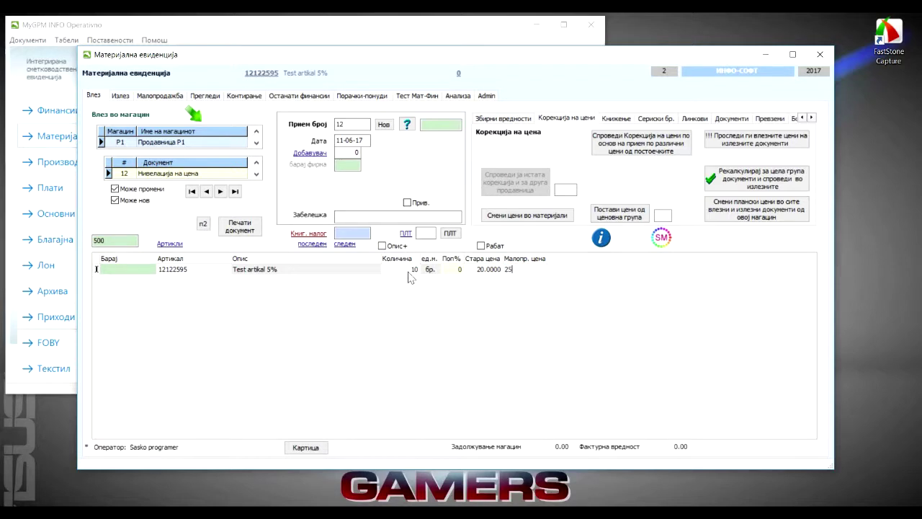
type("5")
key("Return")
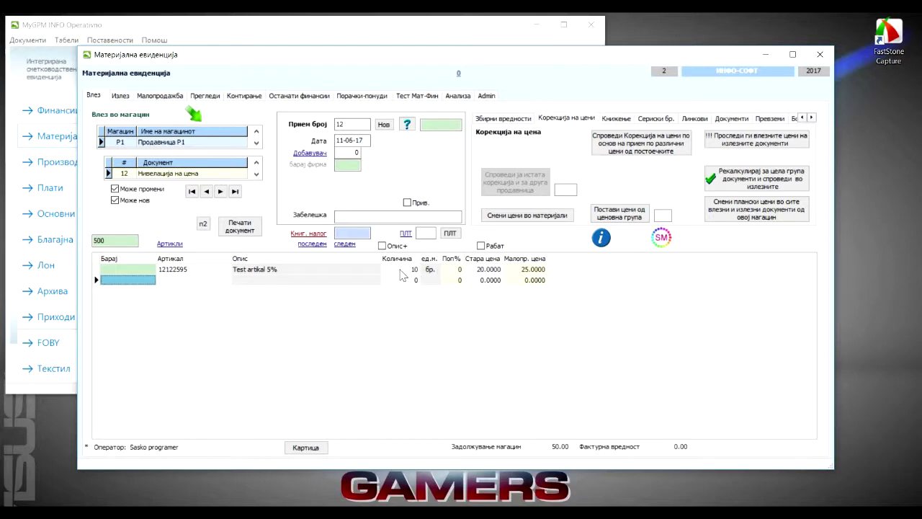
Open the print preview of the price levelling document, review it and close it
left_click(242, 226)
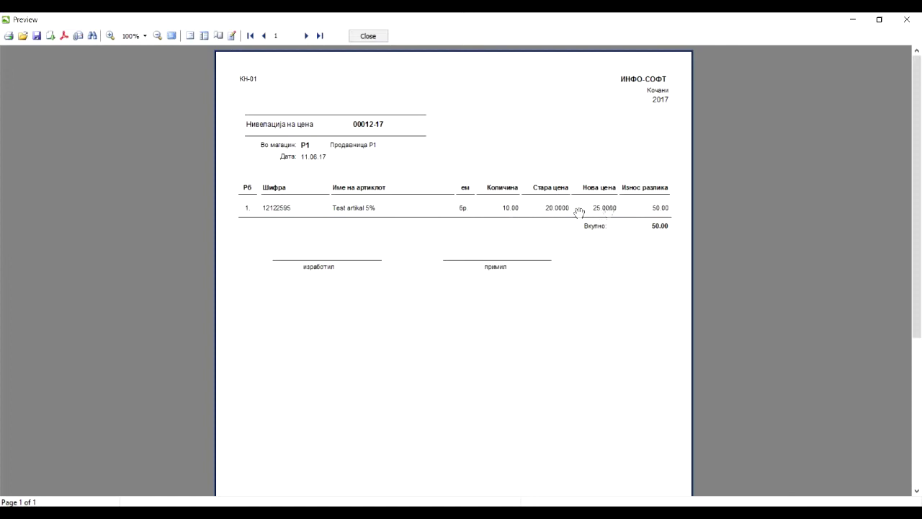
left_click(368, 36)
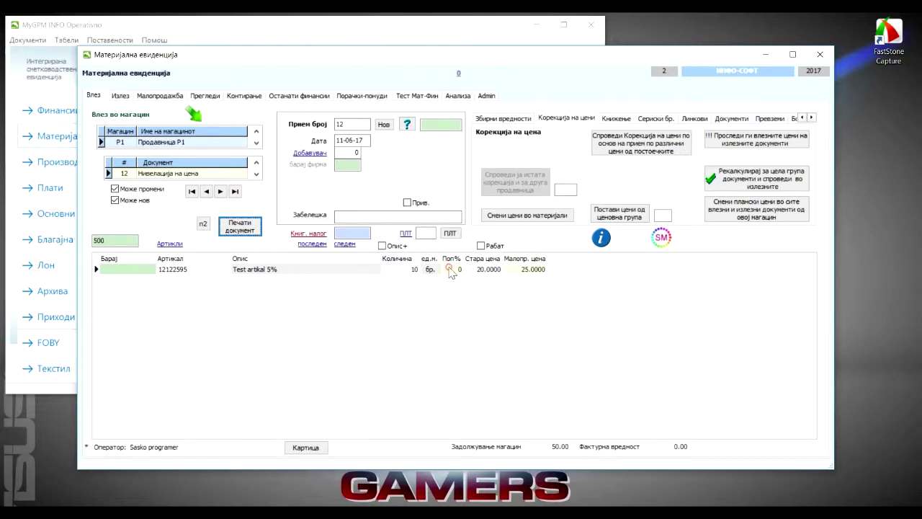
Apply a 10% discount to the Test artikal 5% line and preview the document's ПЛТ price change report
left_click(452, 270)
type("1")
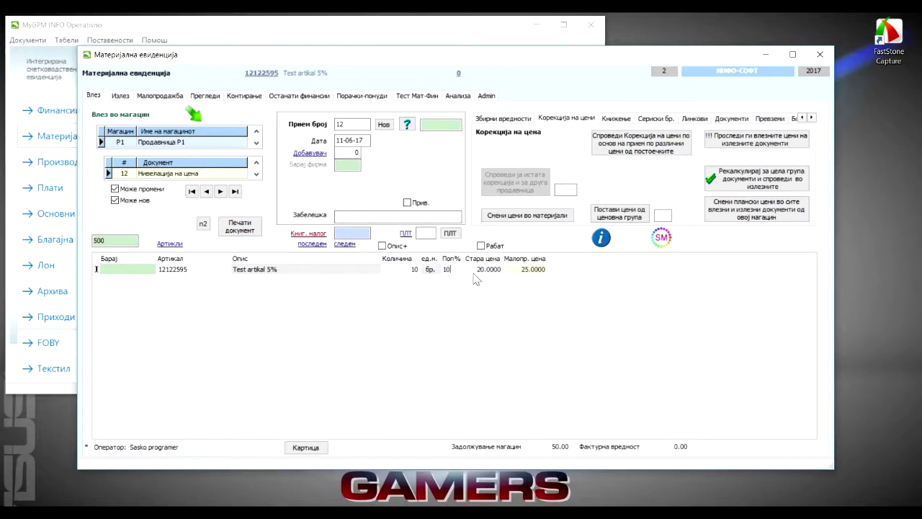
key("Tab")
left_click(449, 233)
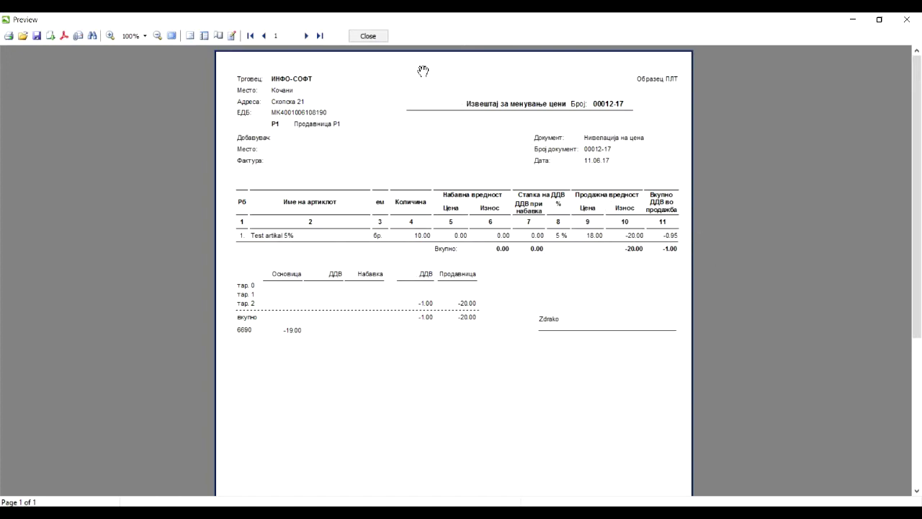
left_click(366, 37)
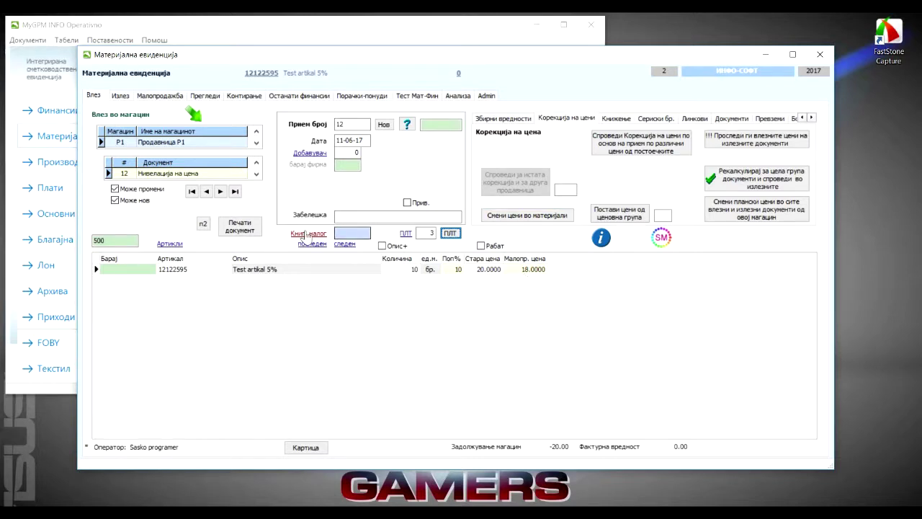
Check the Цена група 1 value on the article card of Test artikal 5%
left_click(170, 244)
double_click(100, 178)
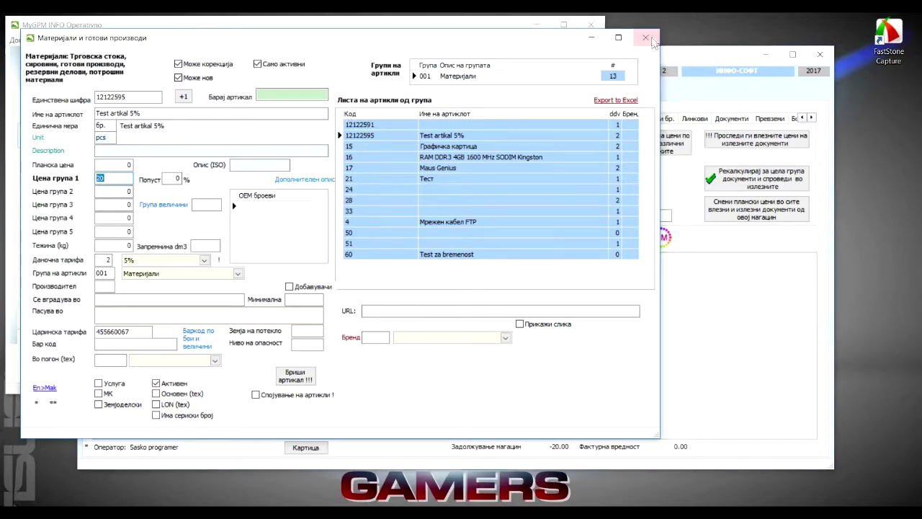
left_click(651, 38)
Transfer the document's new prices to the materials and check Цена група 1 on the article card
left_click(533, 215)
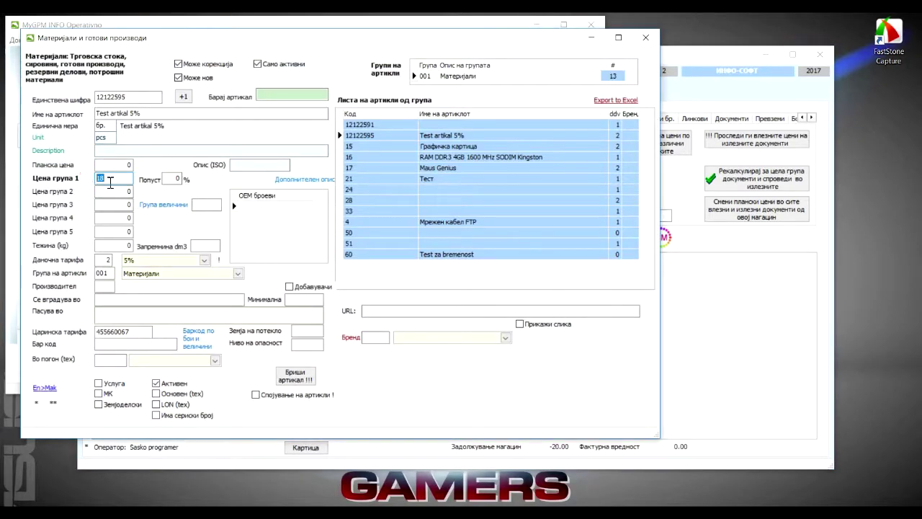
double_click(108, 178)
left_click(645, 38)
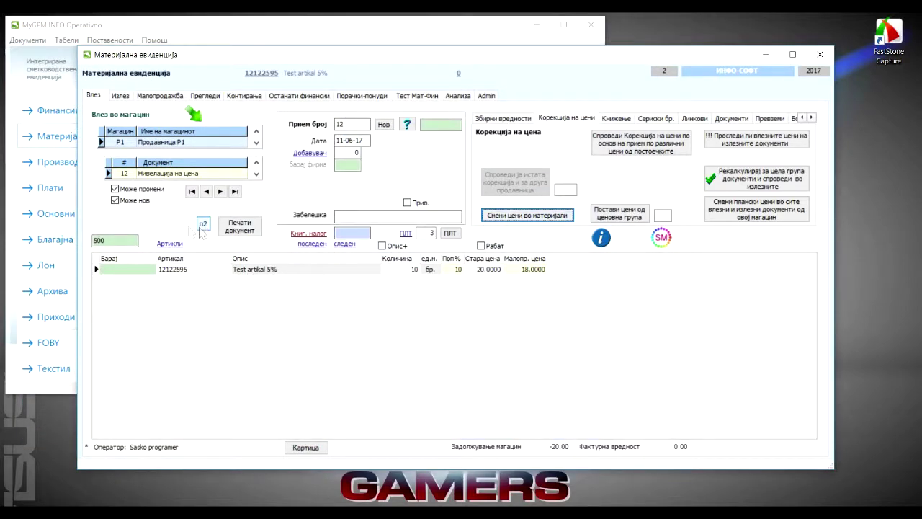
left_click(157, 140)
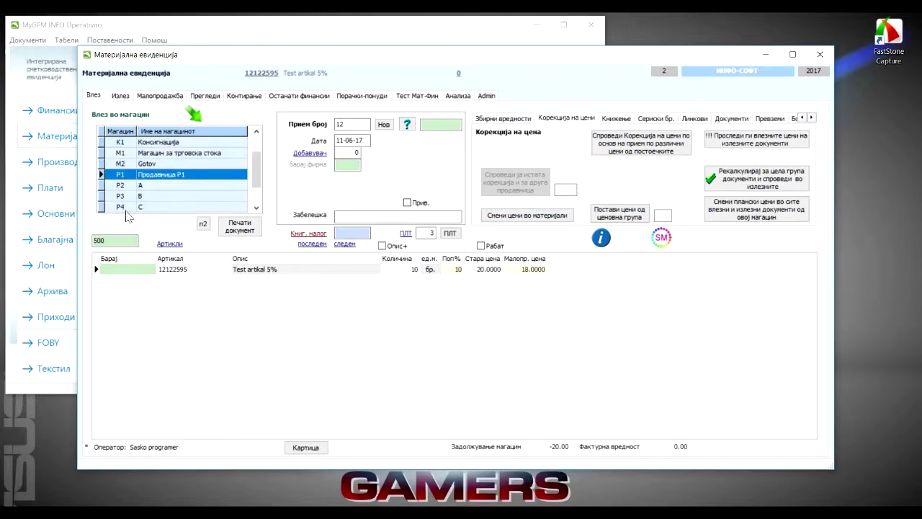
left_click(157, 135)
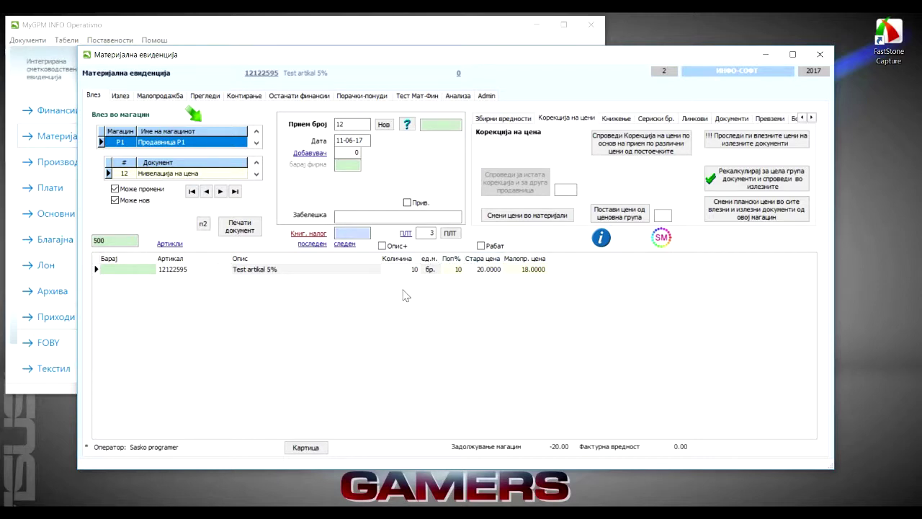
Set Цена група 1 on the article card of Test artikal 5% to 20 and close the card
left_click(170, 243)
left_click(114, 191)
left_click(98, 177)
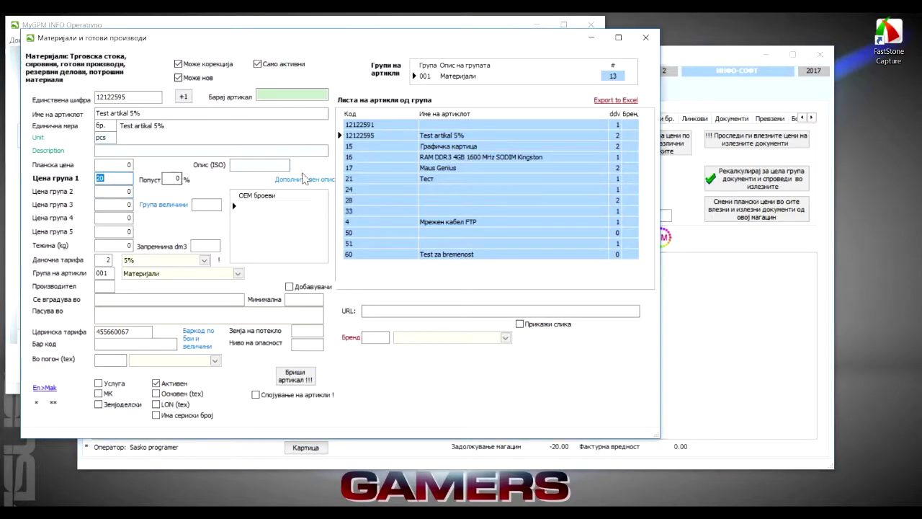
left_click(645, 37)
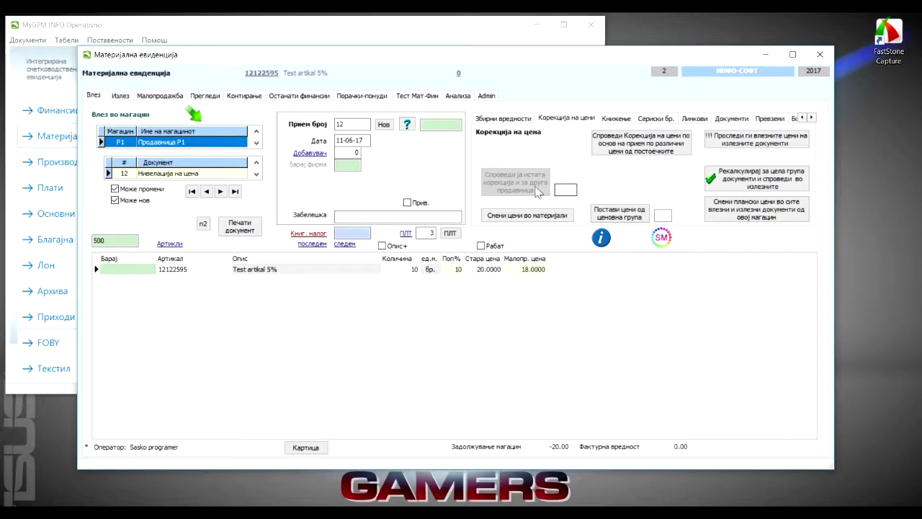
Carry out the same price correction for store P2
left_click(572, 189)
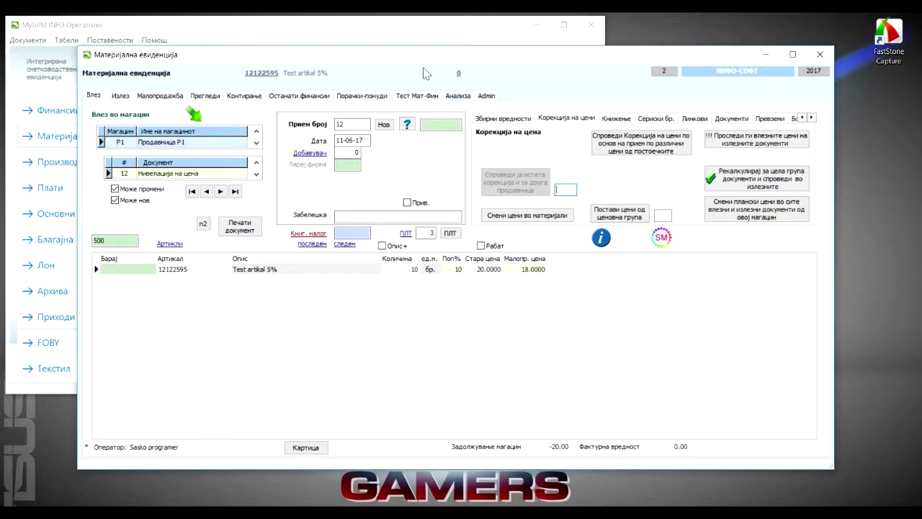
left_click(452, 216)
type("P2")
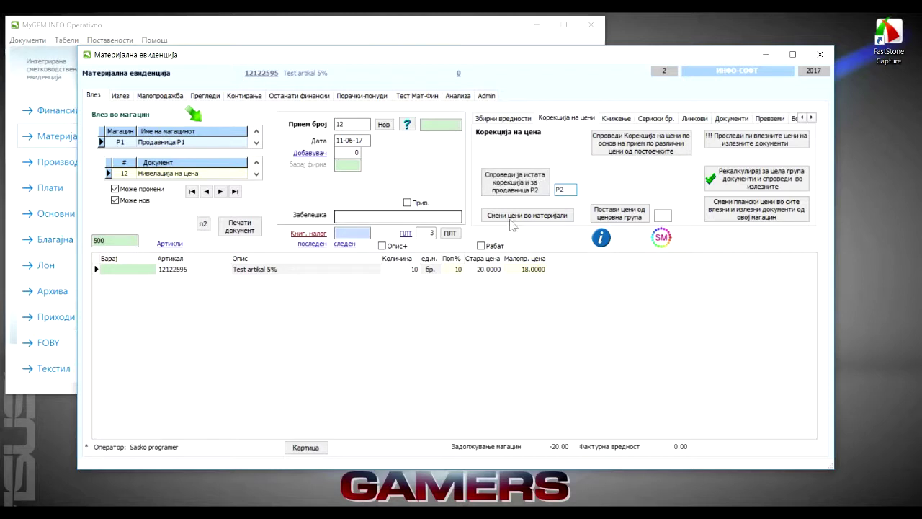
left_click(498, 182)
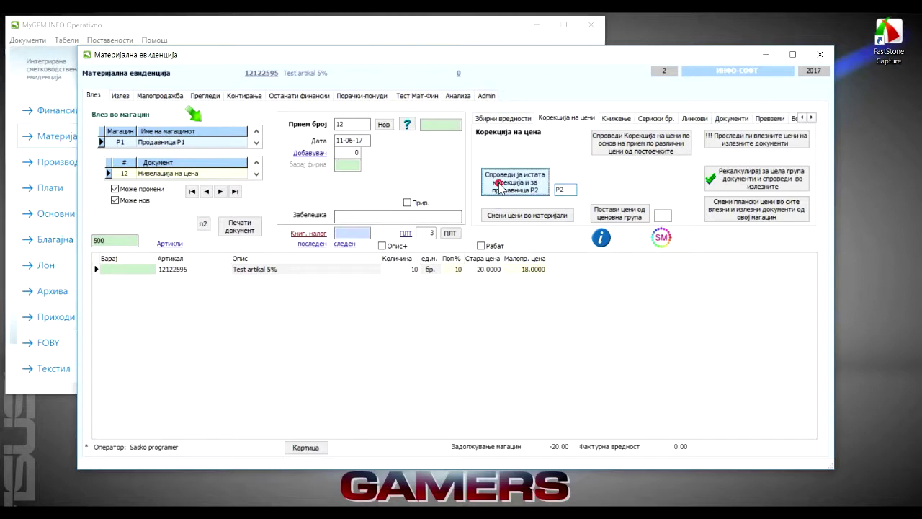
Set the quantity of Test artikal 5% in store P2's price levelling document to 2
left_click(407, 270)
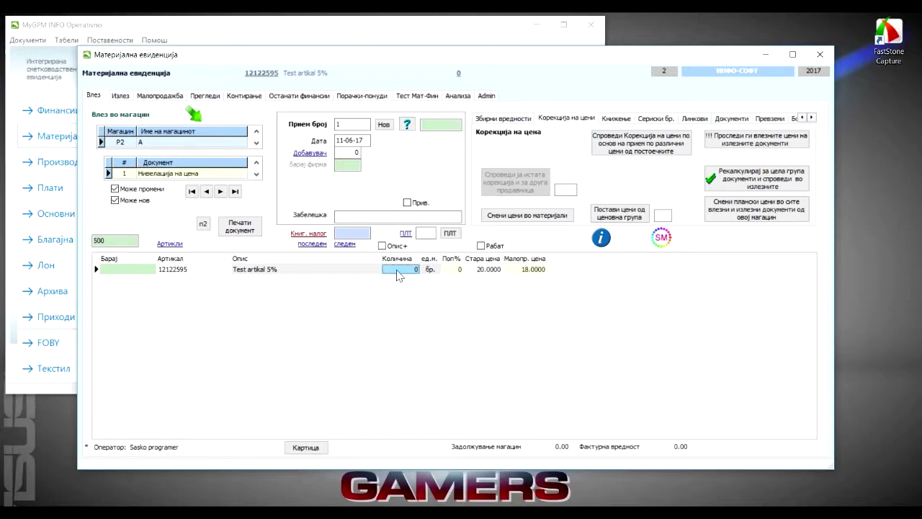
type("5")
key("Return")
key("Left")
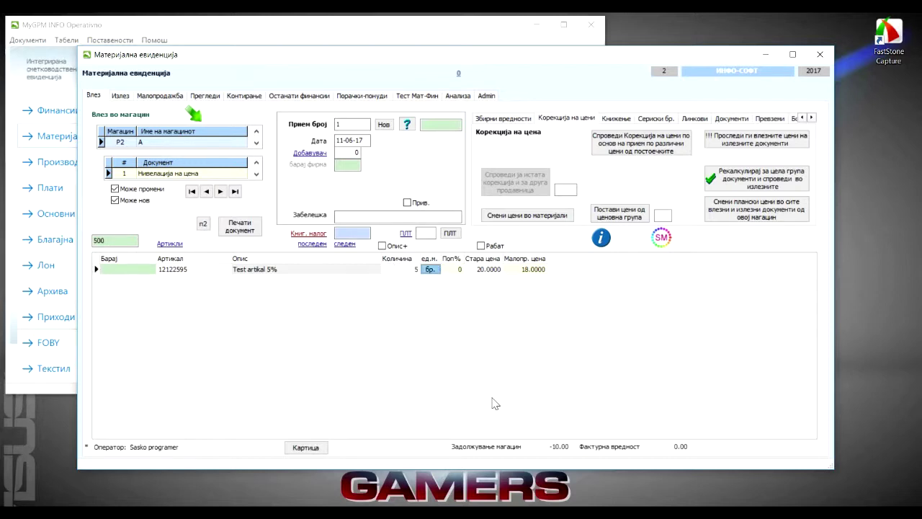
type("2")
key("Return")
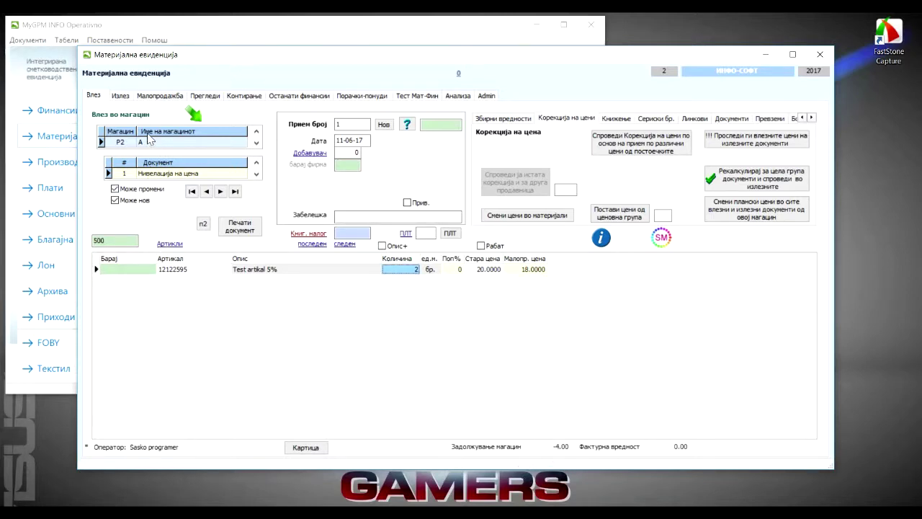
Reopen the Нивелација на цена document of store Продавница P1 and review the prices and quantity of its Test artikal 5% line
left_click(150, 141)
left_click(153, 174)
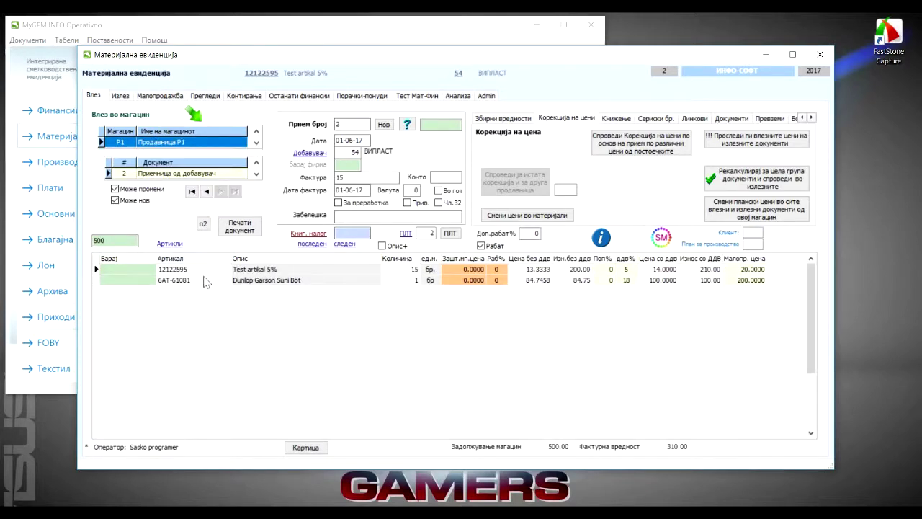
left_click(175, 171)
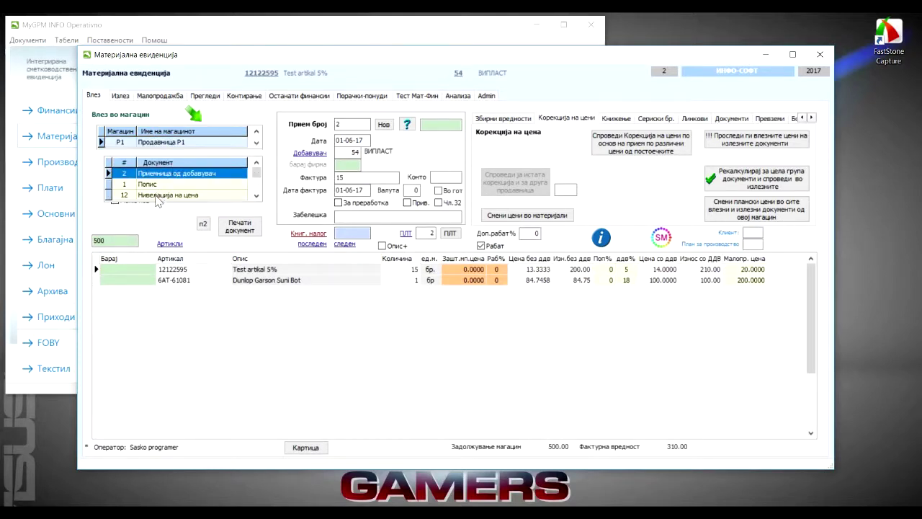
left_click(159, 196)
left_click(525, 271)
left_click(490, 271)
left_click(429, 271)
left_click(402, 271)
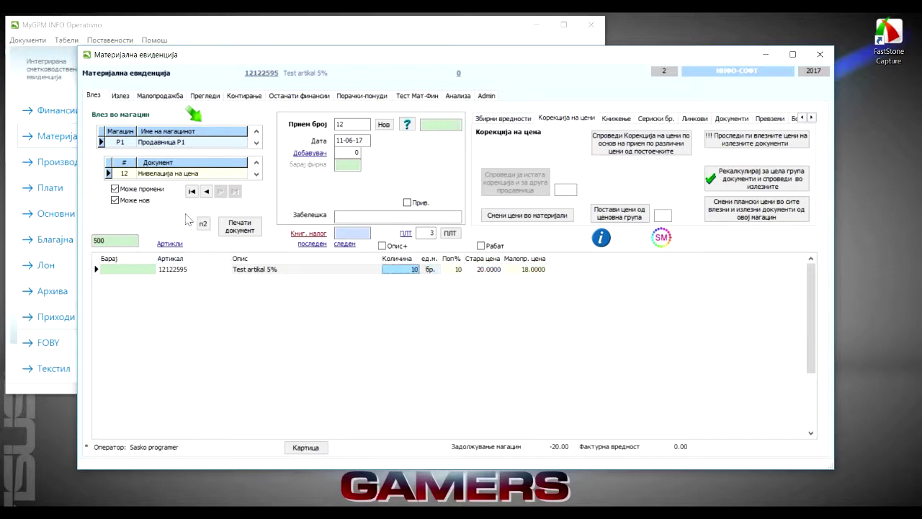
Open the Приемница од добавувач document of store Продавница P1
left_click(161, 166)
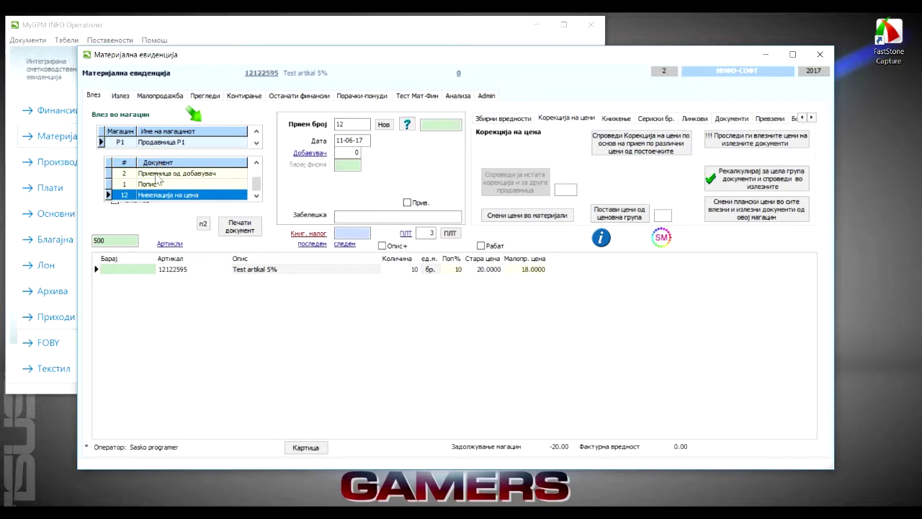
left_click(164, 173)
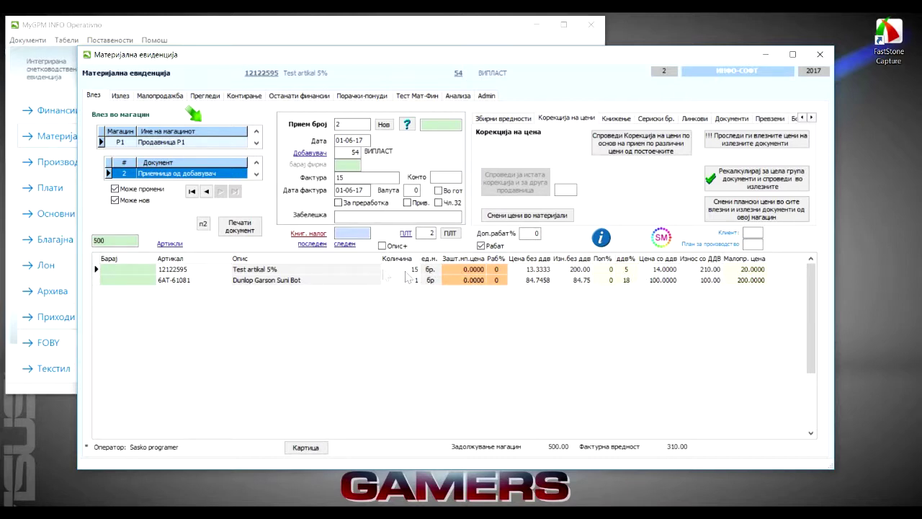
Set the retail price (Малопр. цена) of the Test artikal 5% line in the supplier receipt to 22
left_click(191, 273)
left_click(266, 272)
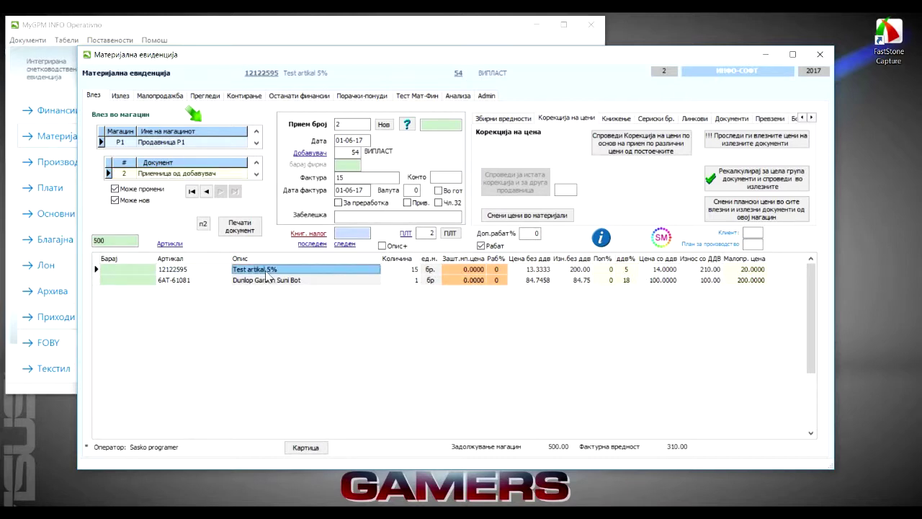
left_click(746, 270)
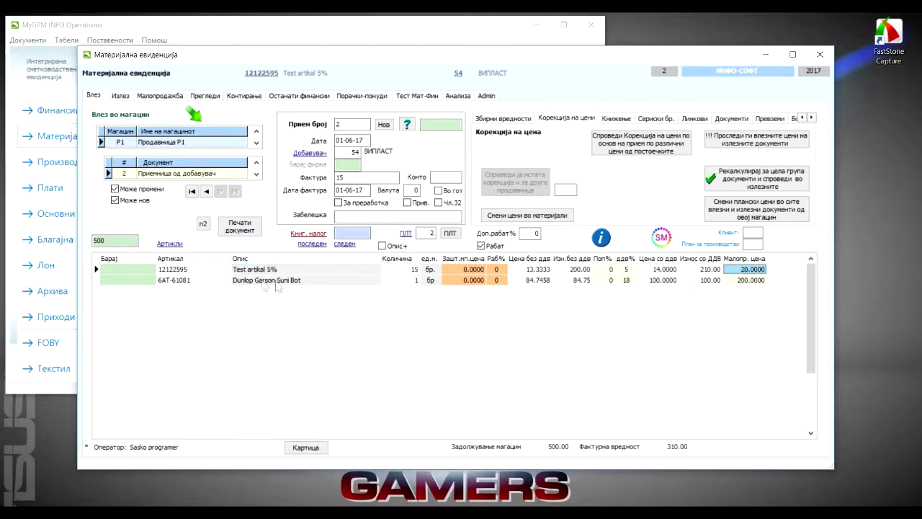
left_click(755, 280)
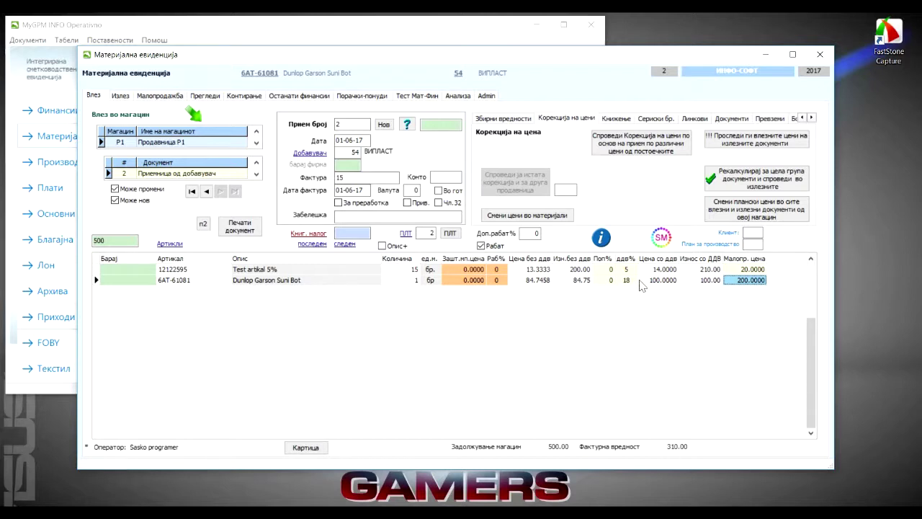
left_click(749, 269)
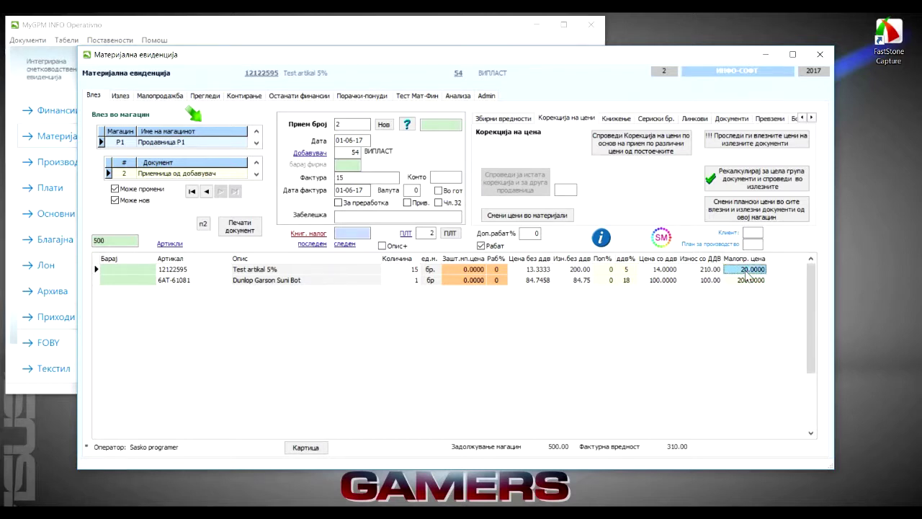
double_click(729, 269)
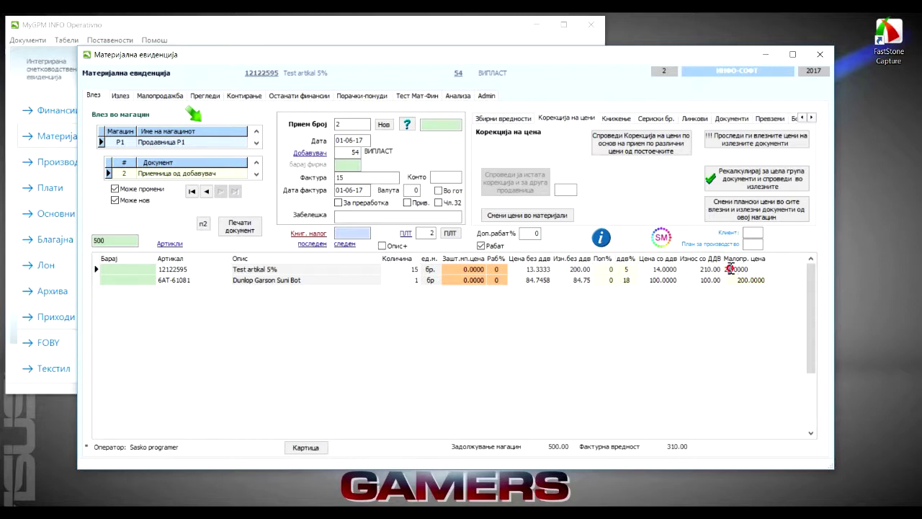
type("22")
Set the retail price of the Dunlop Garson Suni Bot line in the supplier receipt to 180
double_click(737, 281)
left_click_drag(734, 283, 705, 285)
type("180")
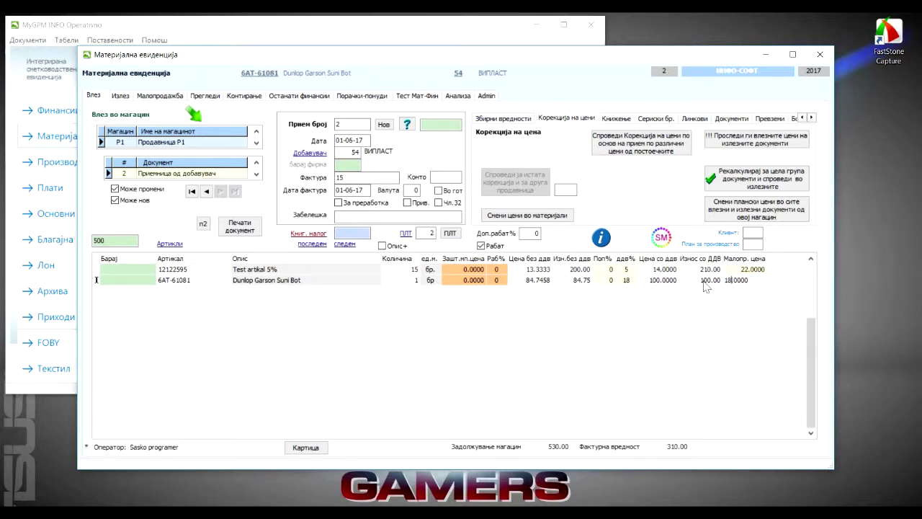
key("Return")
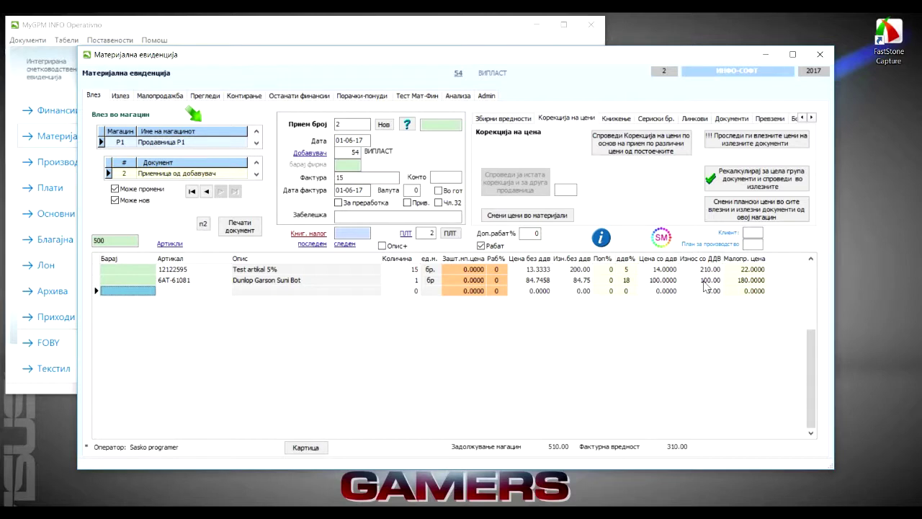
Review the amounts with VAT, quantities and retail prices of both article lines in the supplier receipt
left_click(705, 281)
left_click(712, 271)
left_click(713, 281)
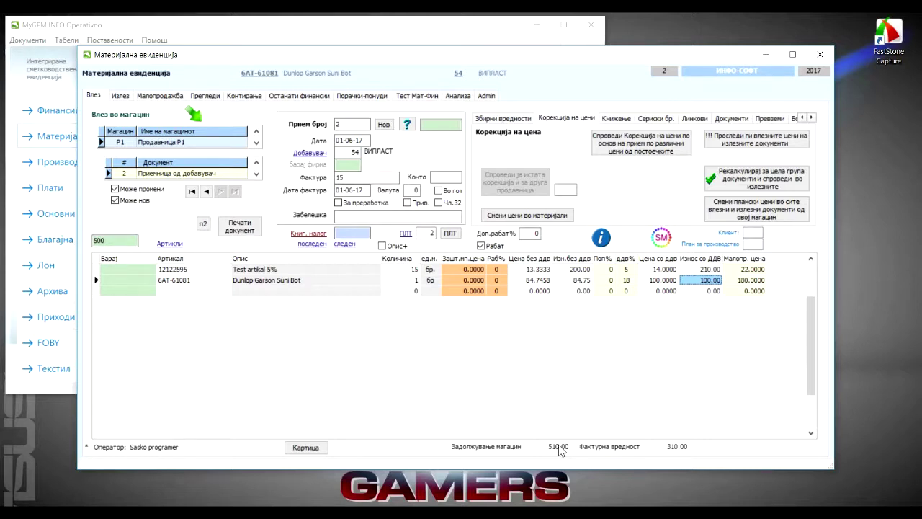
left_click(402, 279)
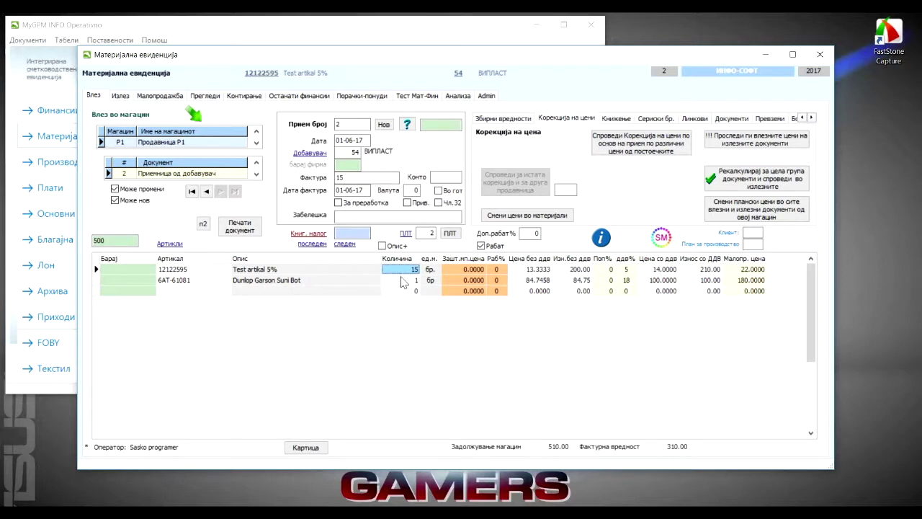
left_click(403, 269)
left_click(742, 270)
left_click(742, 280)
left_click(742, 270)
left_click(742, 280)
left_click(742, 269)
left_click(742, 280)
left_click(742, 270)
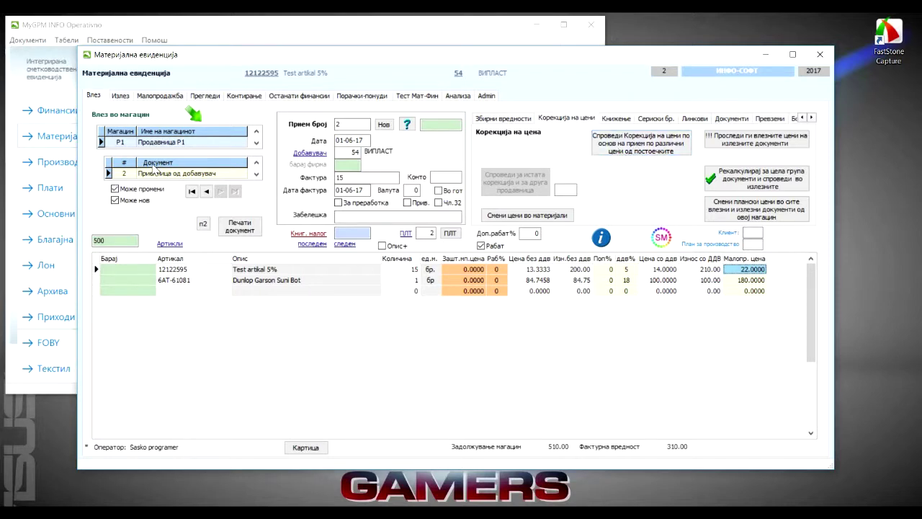
Carry out the price correction for the receipt's prices that differ from the existing ones
left_click(660, 144)
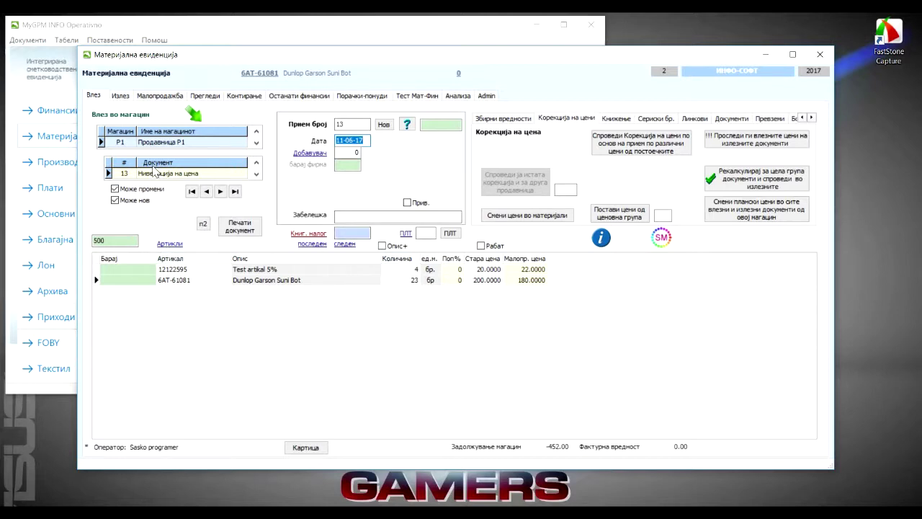
Compare the quantities, old prices and new retail prices of both articles in the Нивелација на цена document
left_click(409, 270)
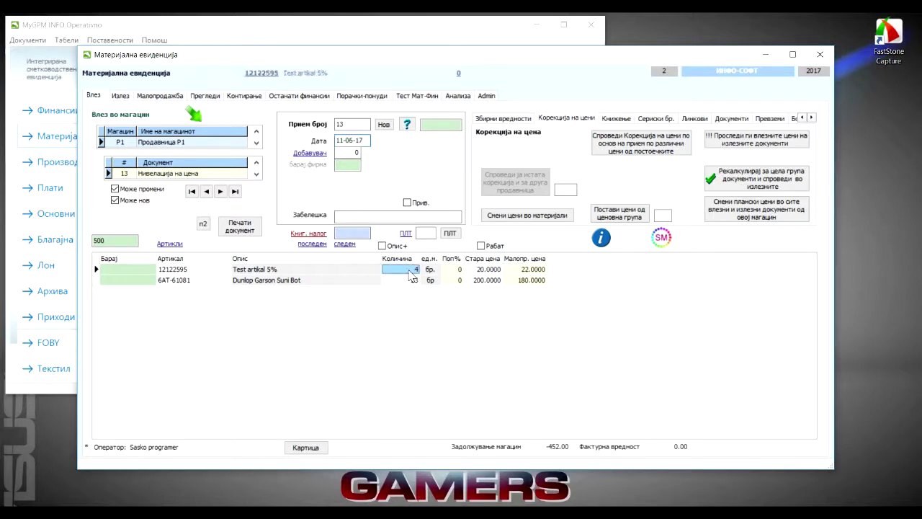
left_click(409, 279)
left_click(407, 269)
left_click(409, 280)
left_click(408, 270)
left_click(408, 280)
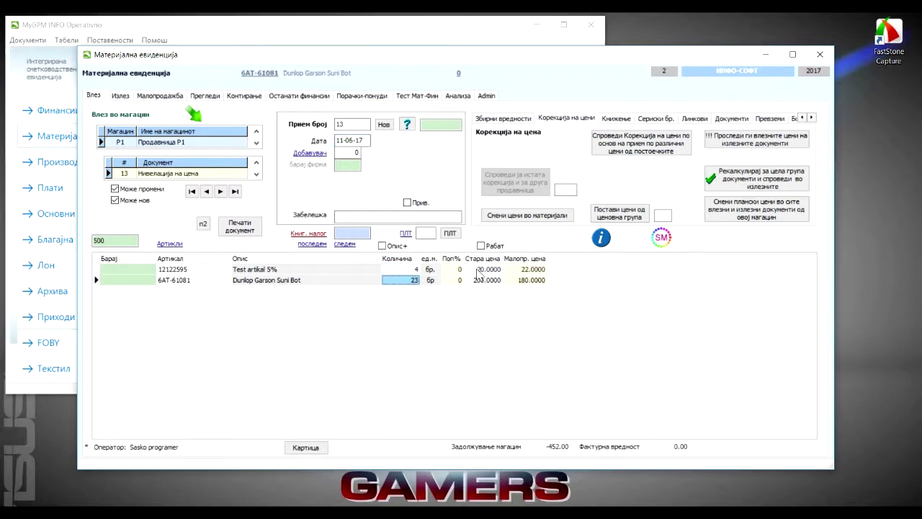
left_click(479, 269)
left_click(480, 279)
left_click(480, 270)
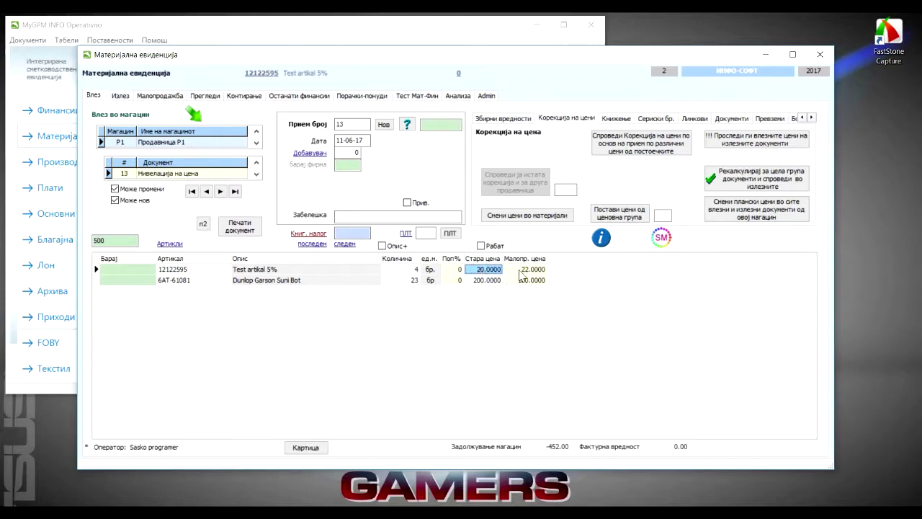
left_click(522, 270)
left_click(521, 280)
left_click(521, 269)
left_click(521, 281)
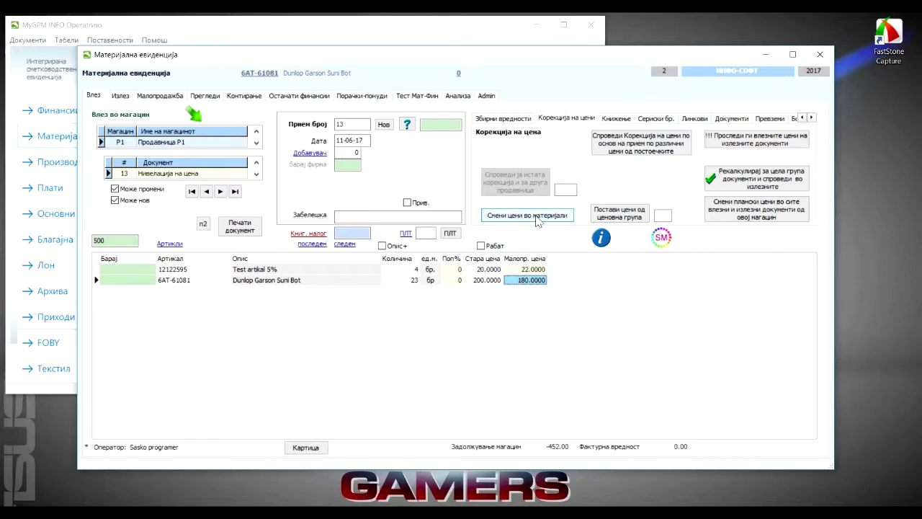
Check Цена група 1 in the article record of Test artikal 5%, leaving it as is, and return to the document
left_click(531, 269)
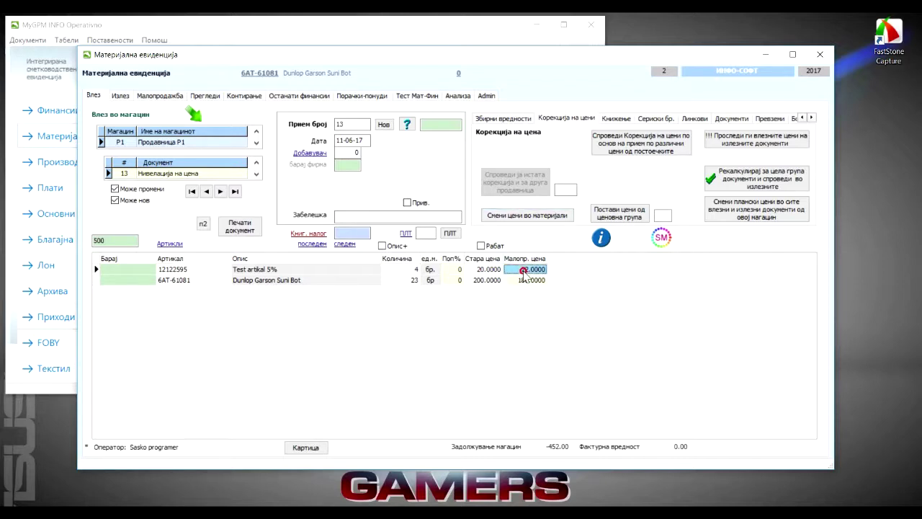
left_click(171, 244)
double_click(95, 177)
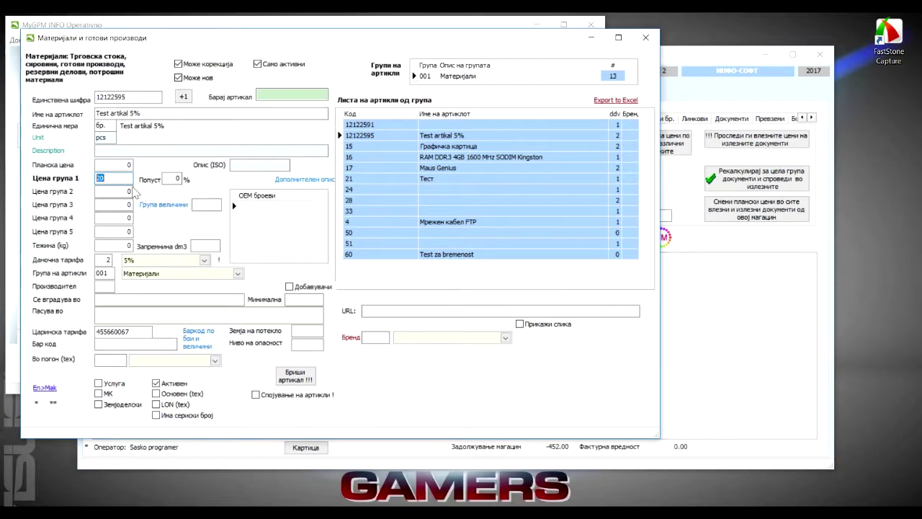
left_click(645, 37)
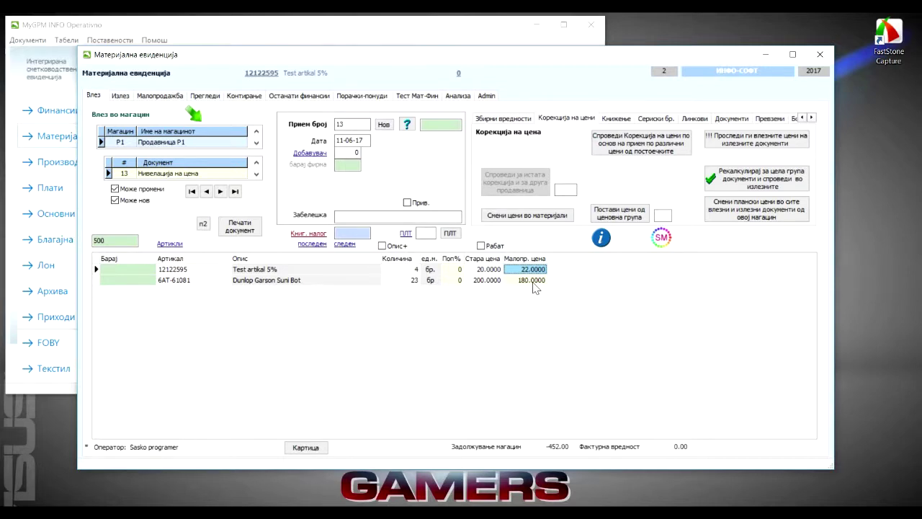
Assign ПЛТ number 4 to the price levelling document and preview its ПЛТ price change report
left_click(423, 232)
type("4")
left_click(448, 234)
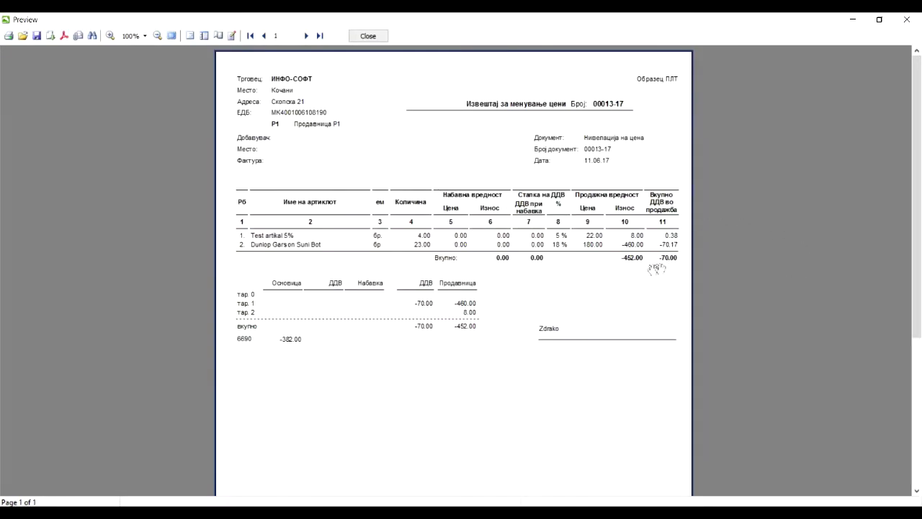
left_click(368, 35)
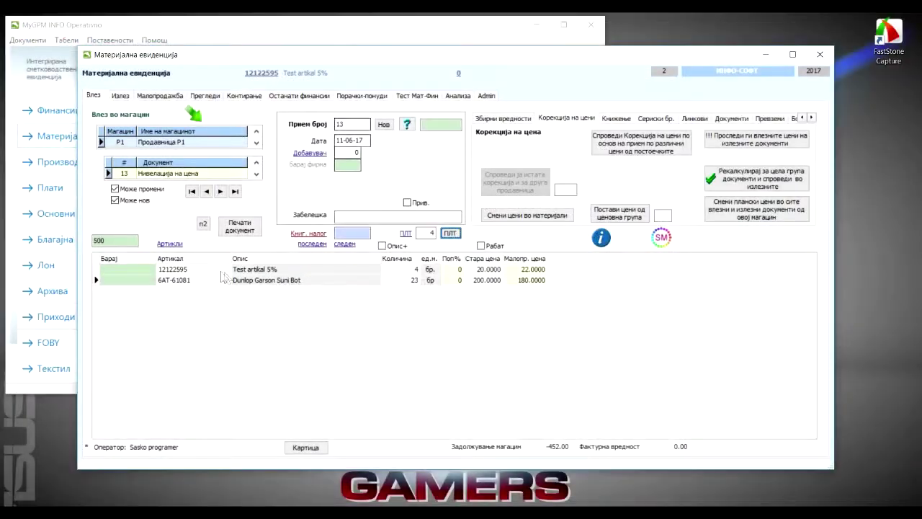
Preview the printout of the Нивелација на цена document and close it
left_click(239, 230)
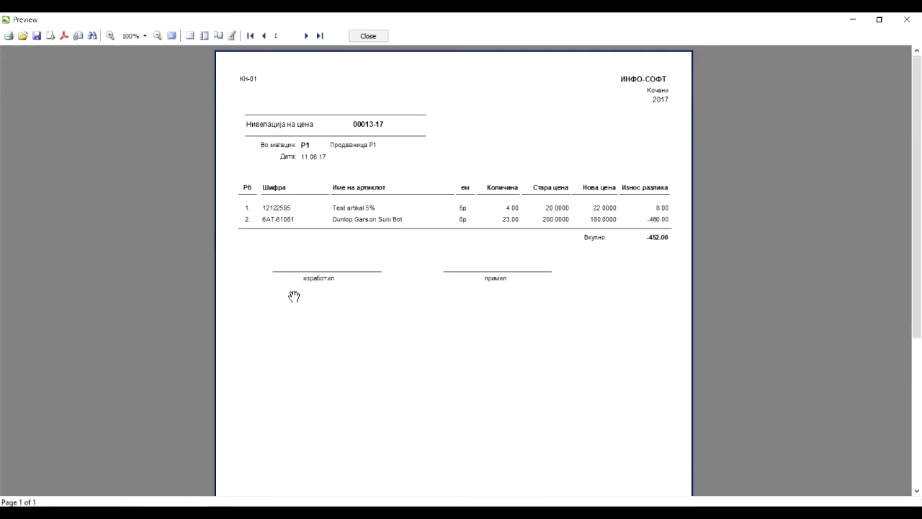
left_click(367, 36)
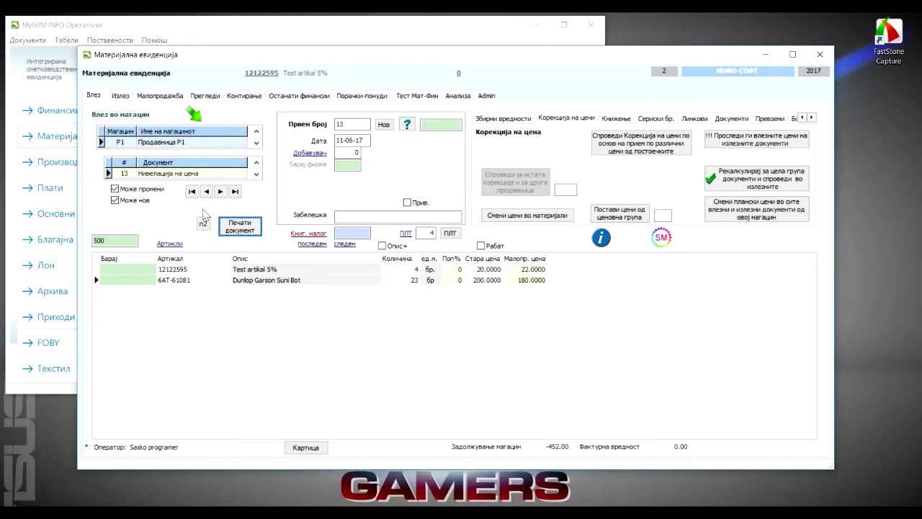
Find articles matching "test" in the retail sale of Продавница P1 and add Test artikal 5% to the receipt
left_click(166, 97)
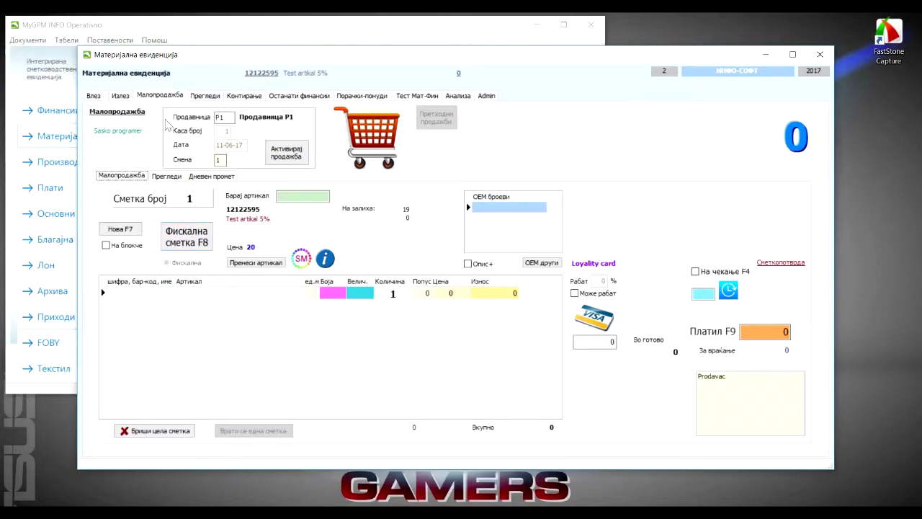
left_click(175, 295)
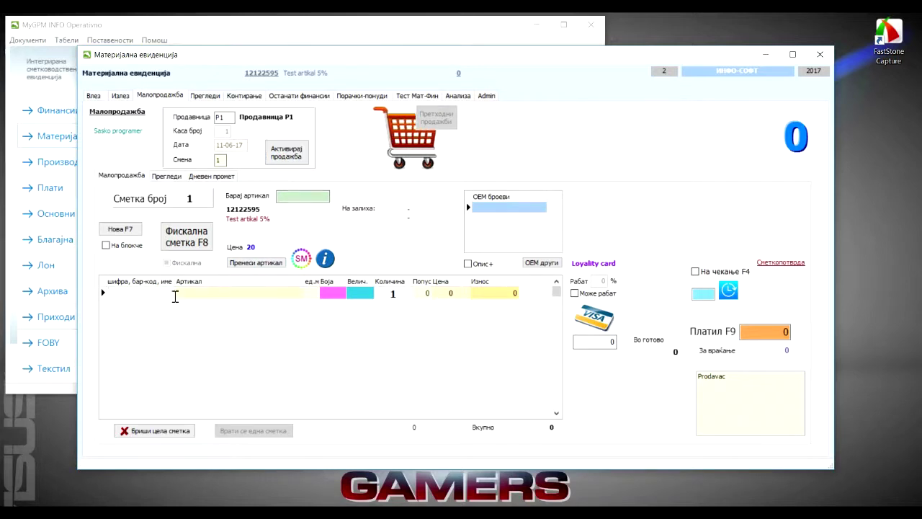
type("test")
key("Return")
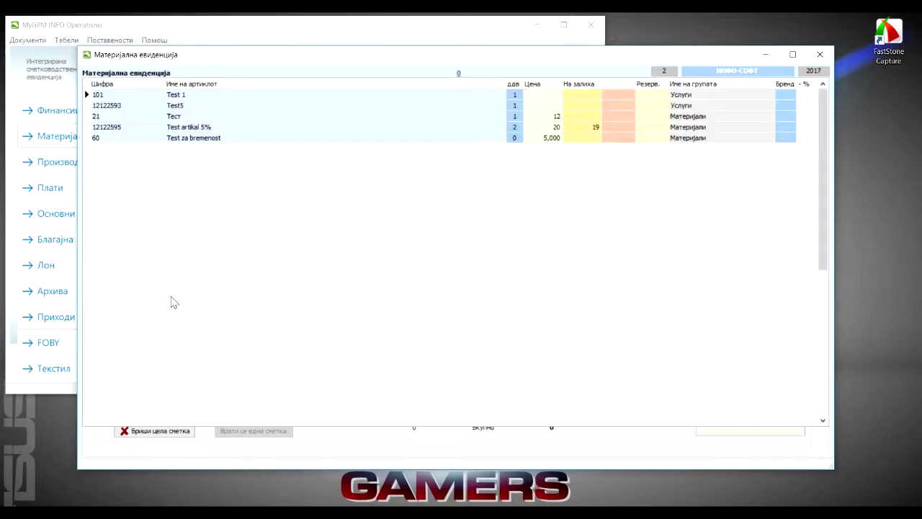
double_click(185, 127)
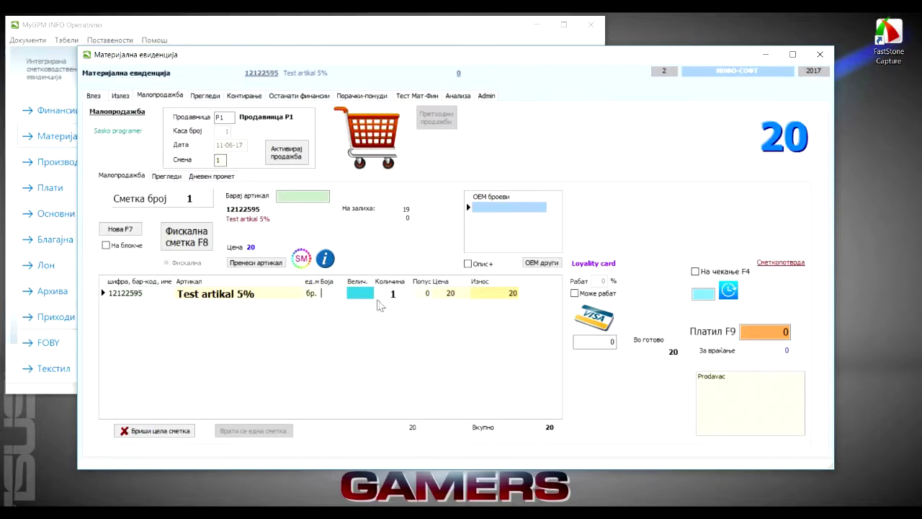
Set the quantity of Test artikal 5% on the retail receipt to 10
key("Return")
type("10")
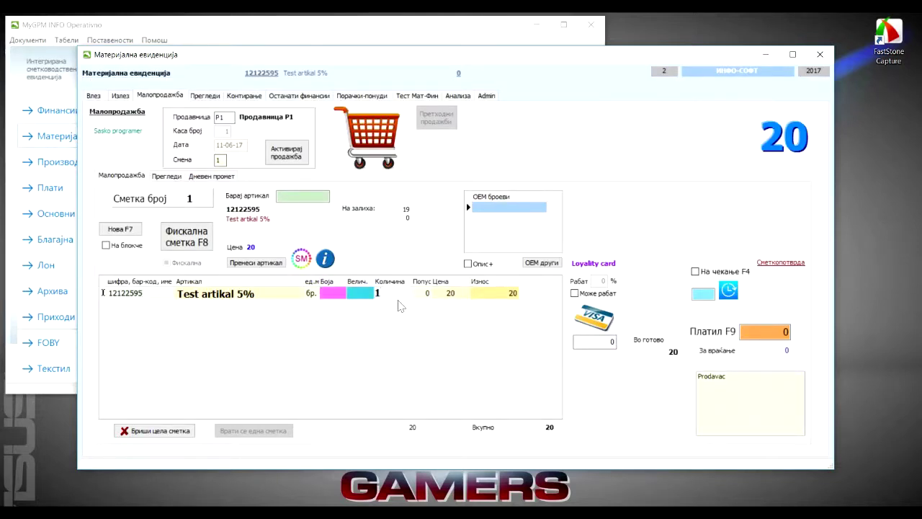
key("Return")
left_click(391, 294)
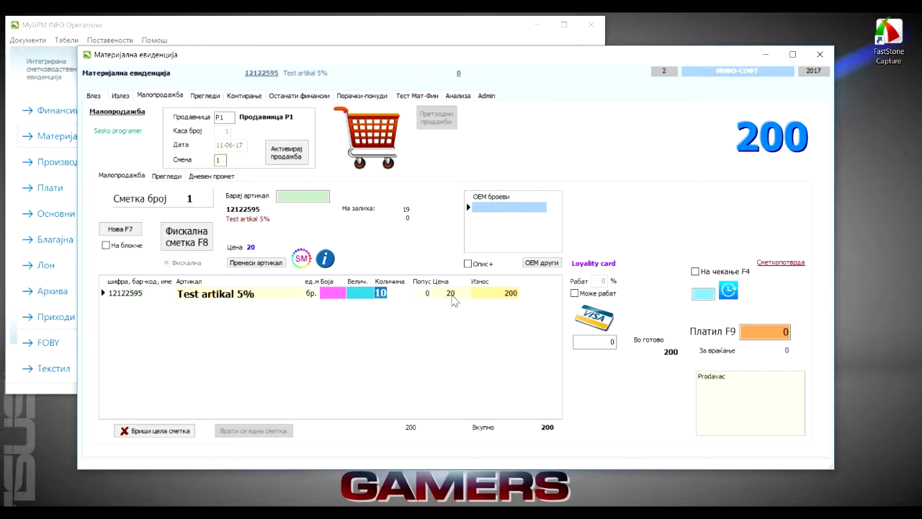
Allow discounts, give the Test artikal 5% line a 40% discount and start a new retail receipt
left_click(574, 293)
left_click(420, 294)
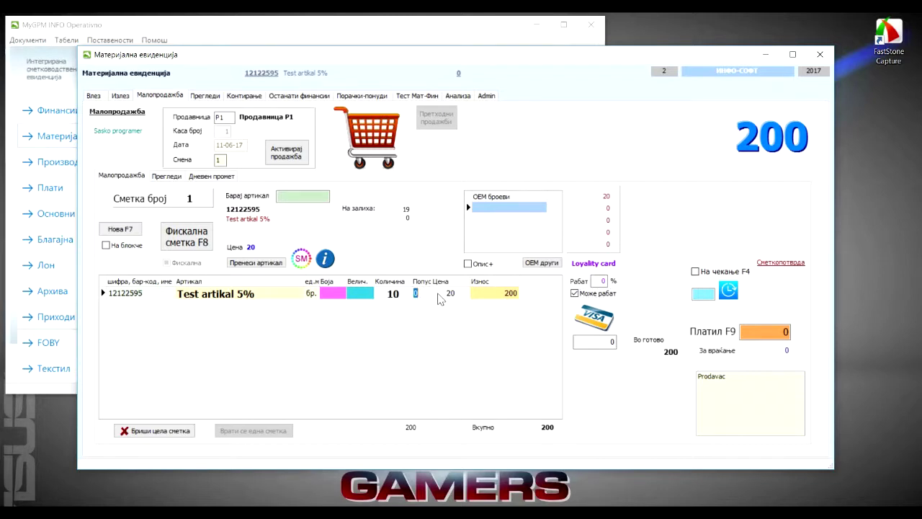
type("4")
key("Return")
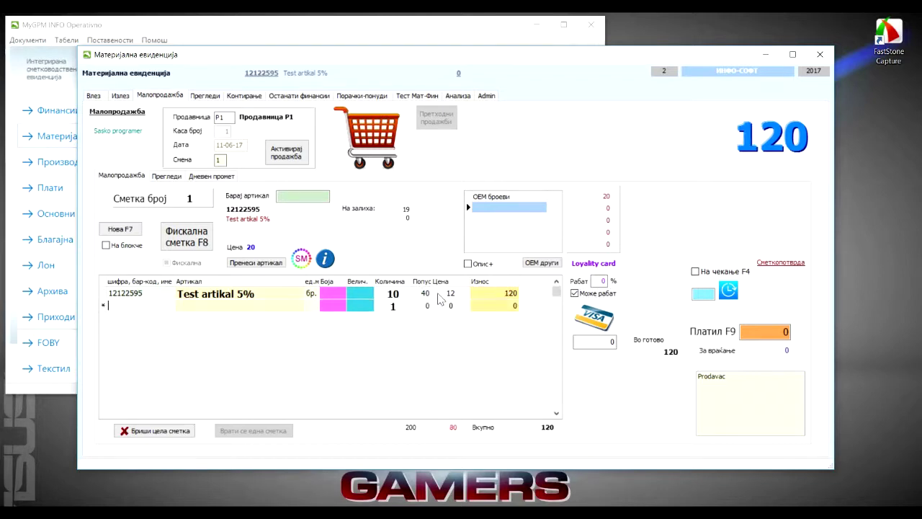
left_click(440, 293)
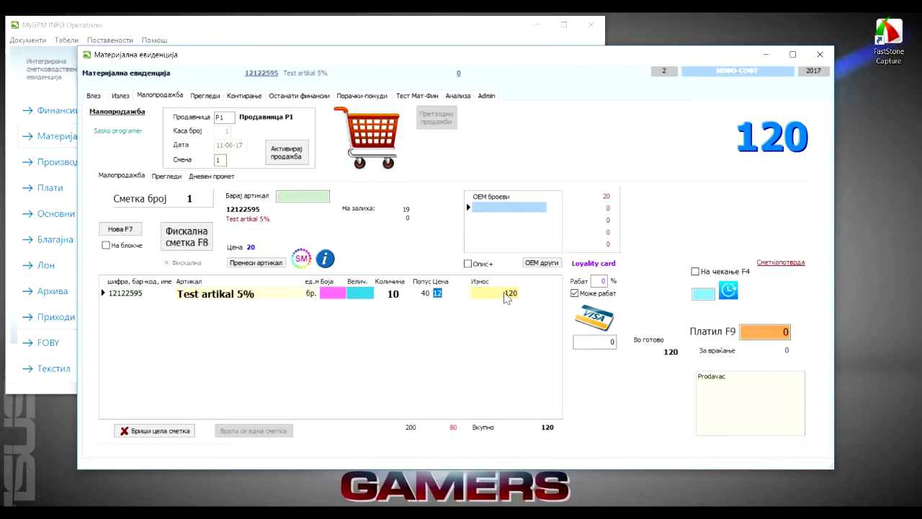
left_click(121, 229)
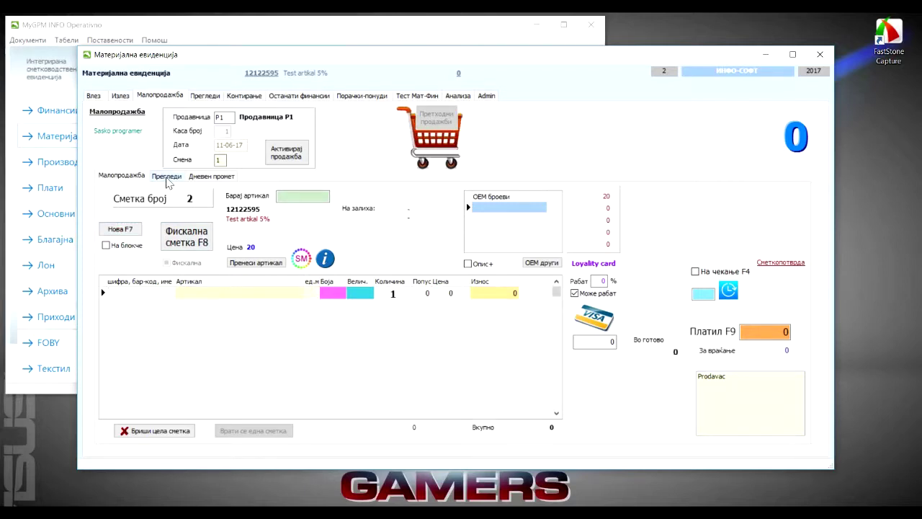
Carry out the price correction for Продавница P1's retail sales made at different prices
left_click(166, 177)
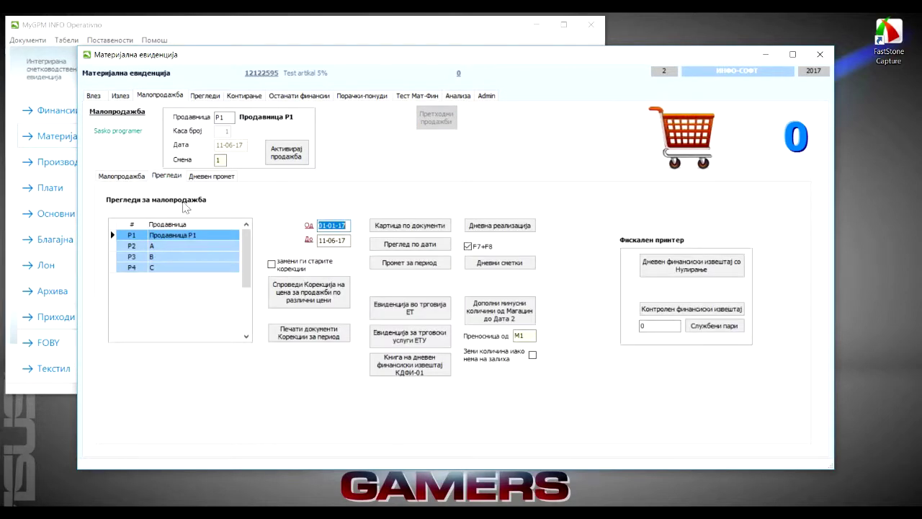
key("Return")
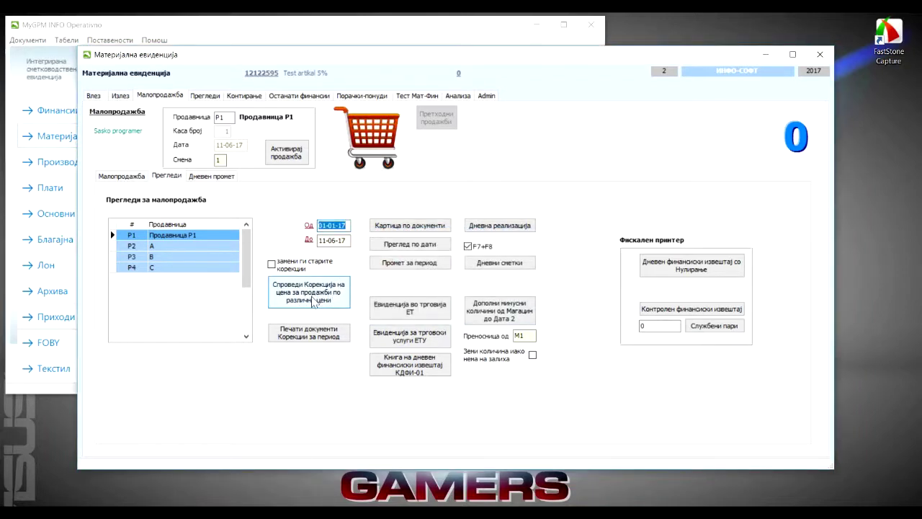
left_click(305, 301)
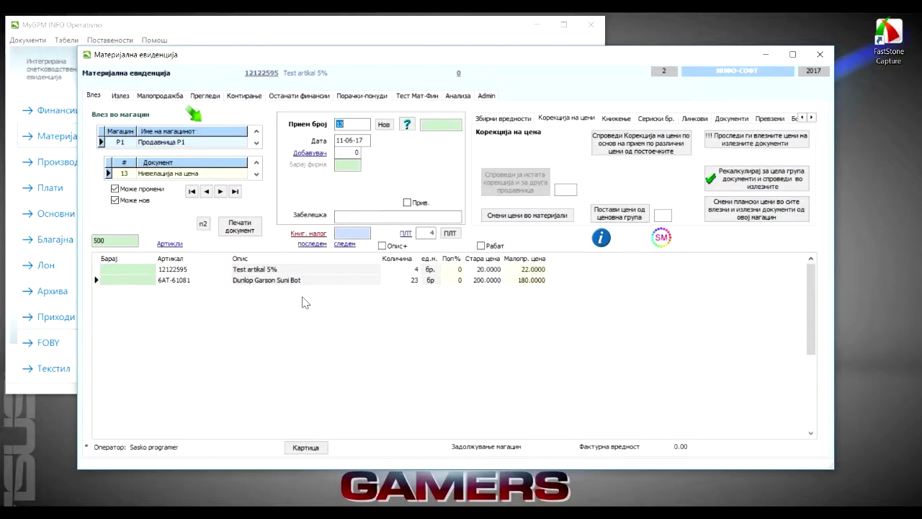
Open price levelling document 11 of Продавница P1, view the retail sale form and return to the document
type("11")
key("Return")
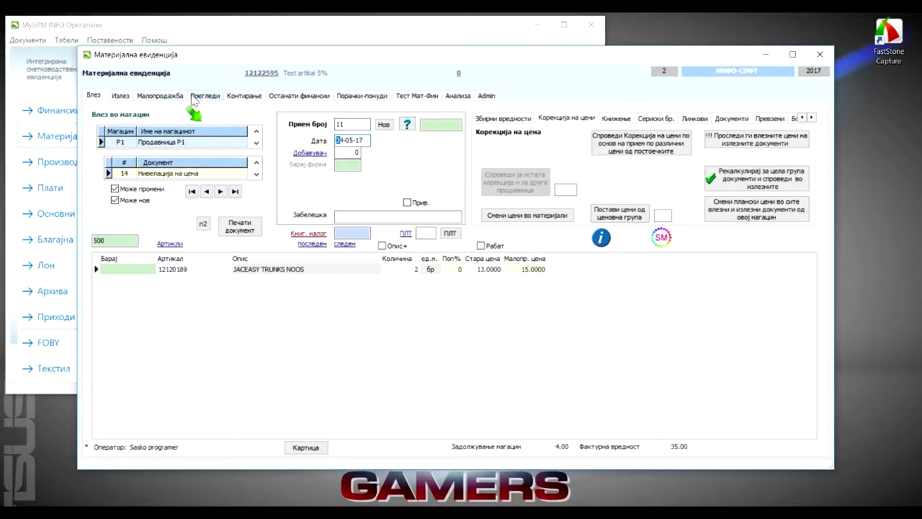
left_click(165, 97)
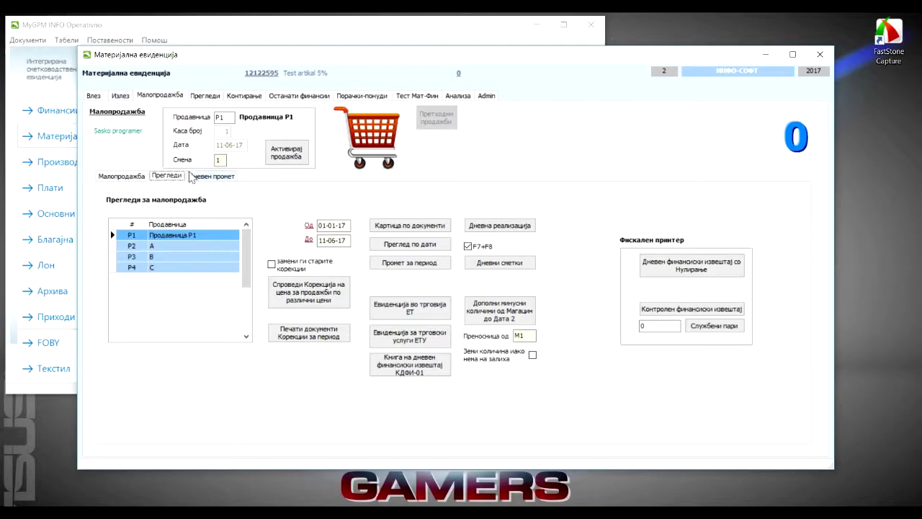
left_click(138, 178)
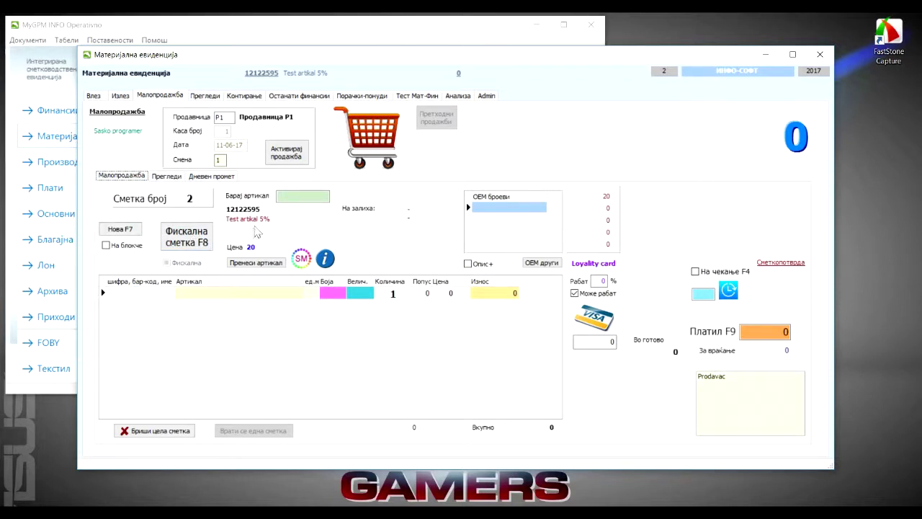
left_click(94, 97)
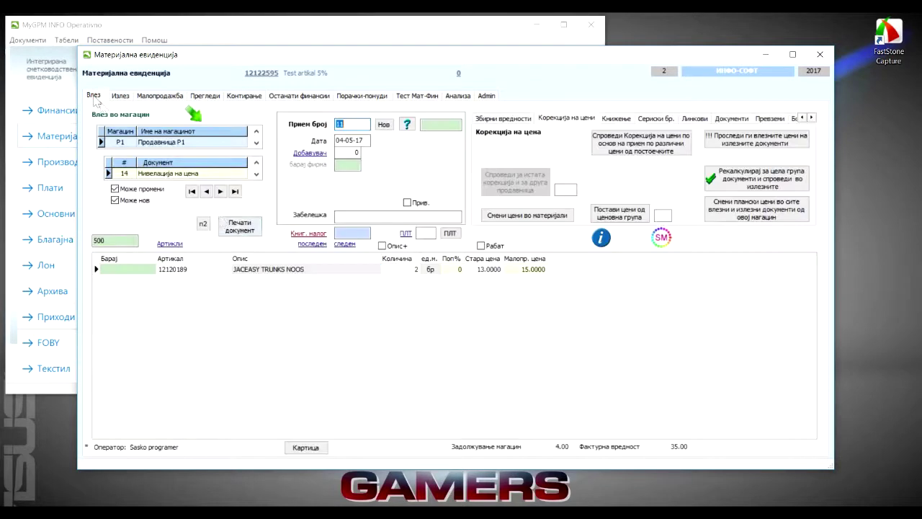
Examine the old price and retail price of the article in levelling document 11, and go back to document 10
left_click(495, 276)
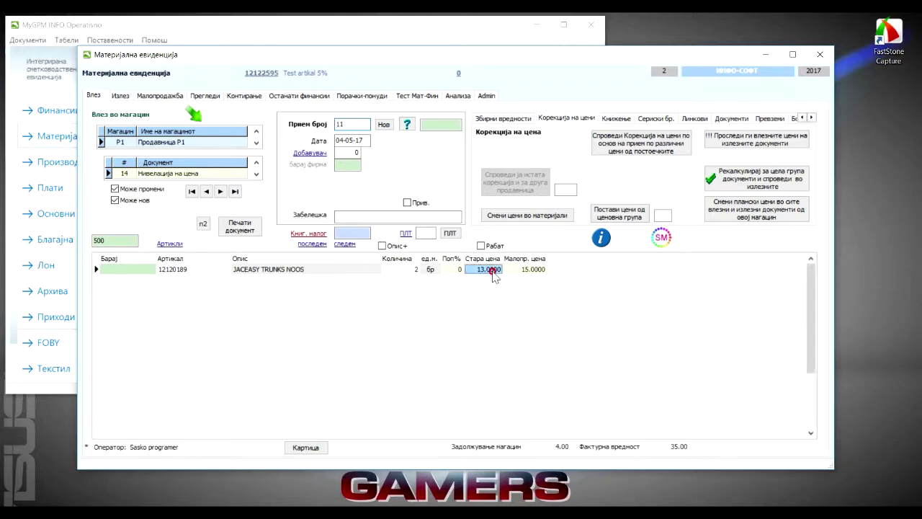
left_click(520, 277)
left_click(493, 277)
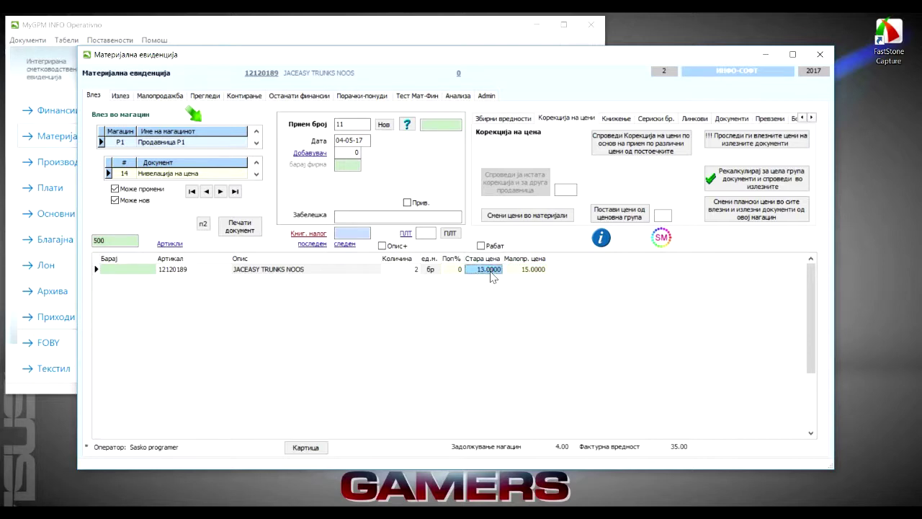
left_click(206, 191)
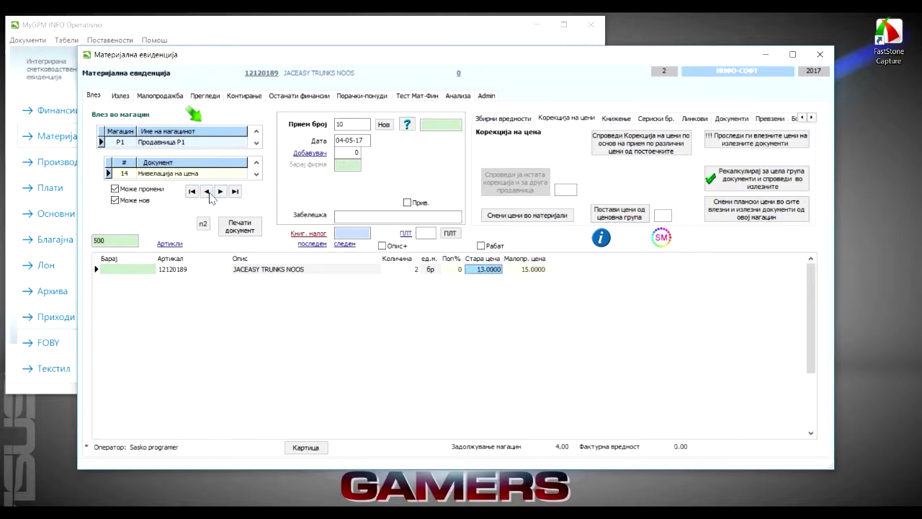
Open price levelling document 12 from the list of documents and browse forward through documents 13 and 14
left_click(407, 125)
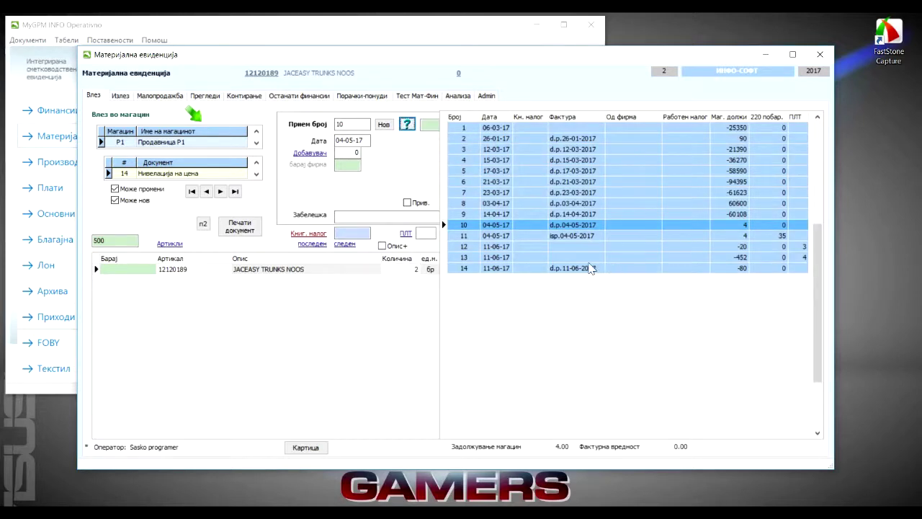
double_click(505, 247)
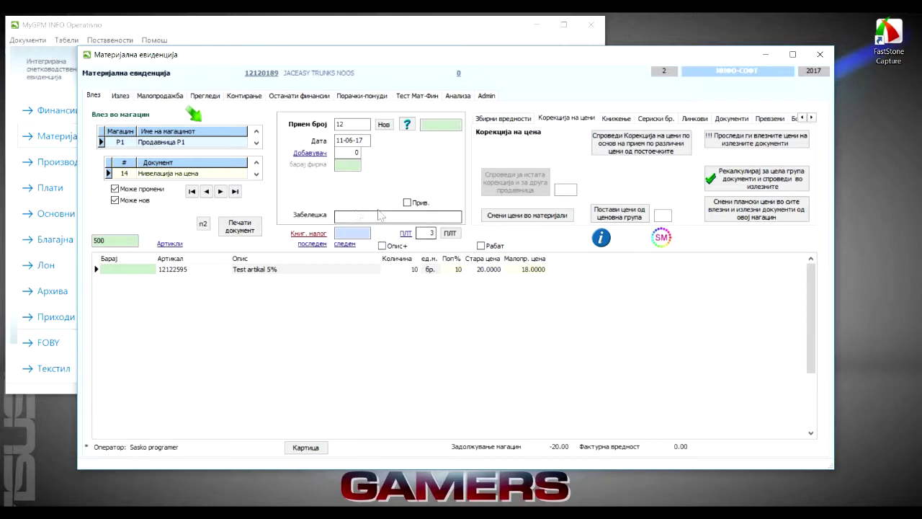
left_click(220, 192)
left_click(221, 192)
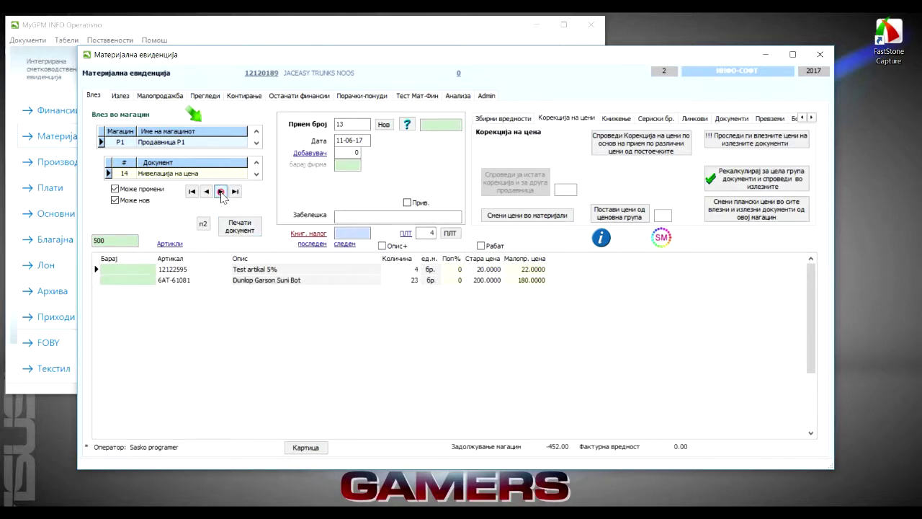
left_click(220, 191)
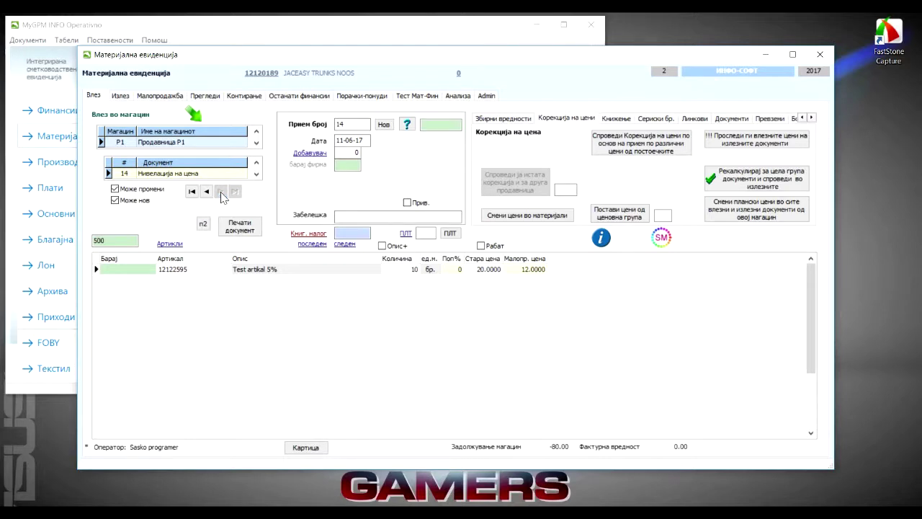
Reopen price levelling document 14 from the list of documents, preview its printout and close the preview
left_click(407, 125)
left_click(408, 126)
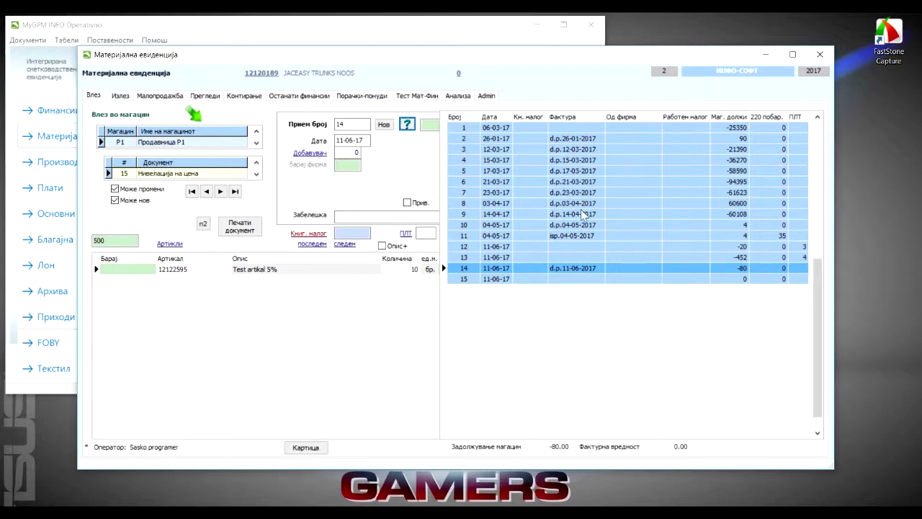
double_click(576, 271)
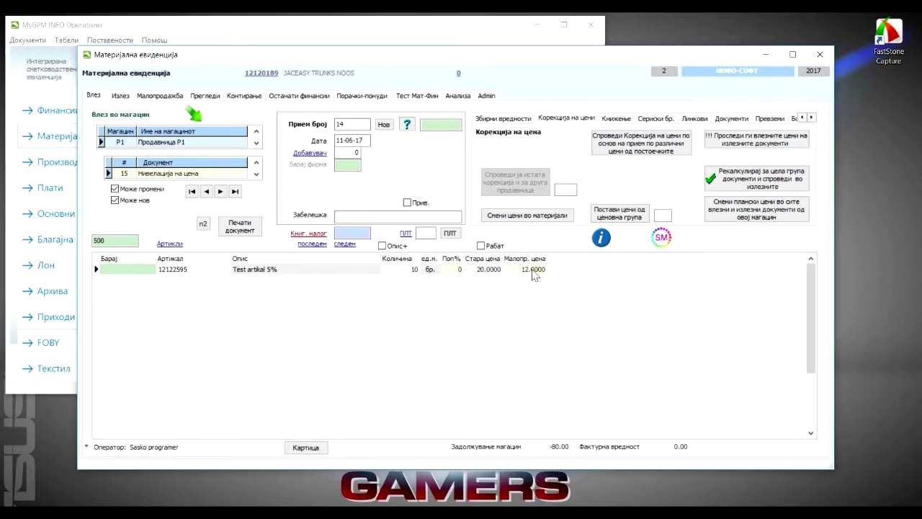
left_click(254, 228)
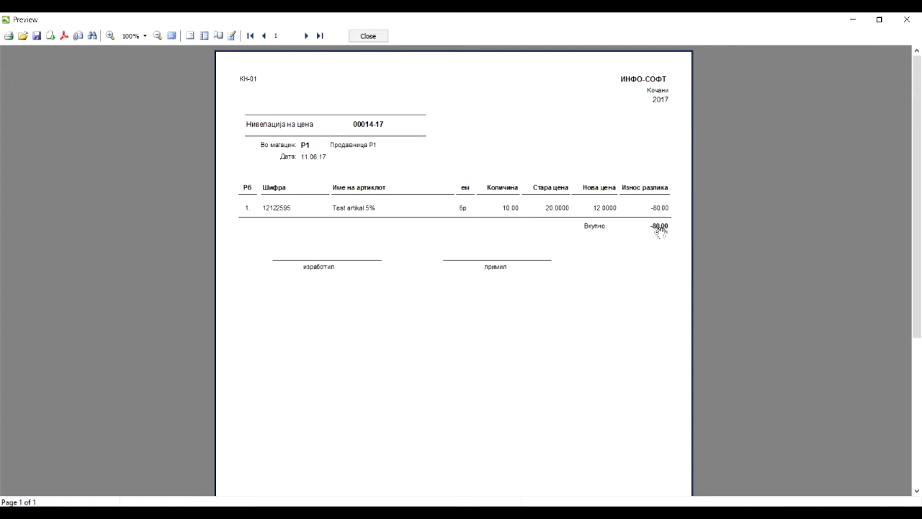
left_click(368, 36)
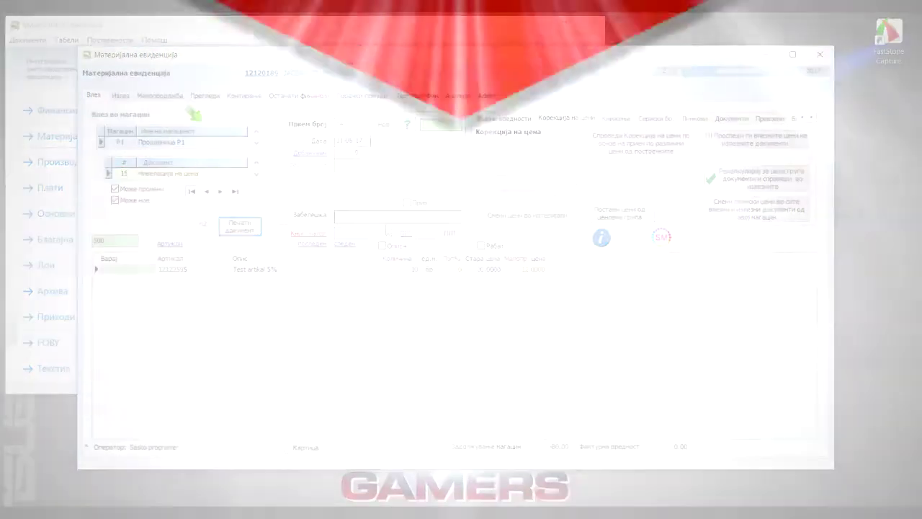